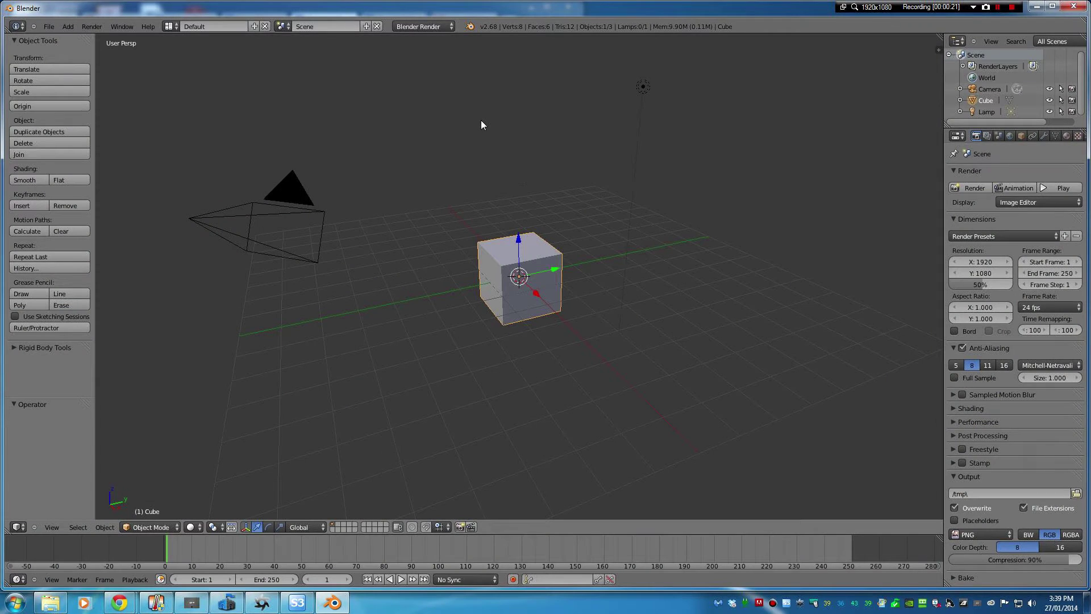
- Switch the render engine to Cycles Render and set its compute device to GPU Compute
click(411, 27)
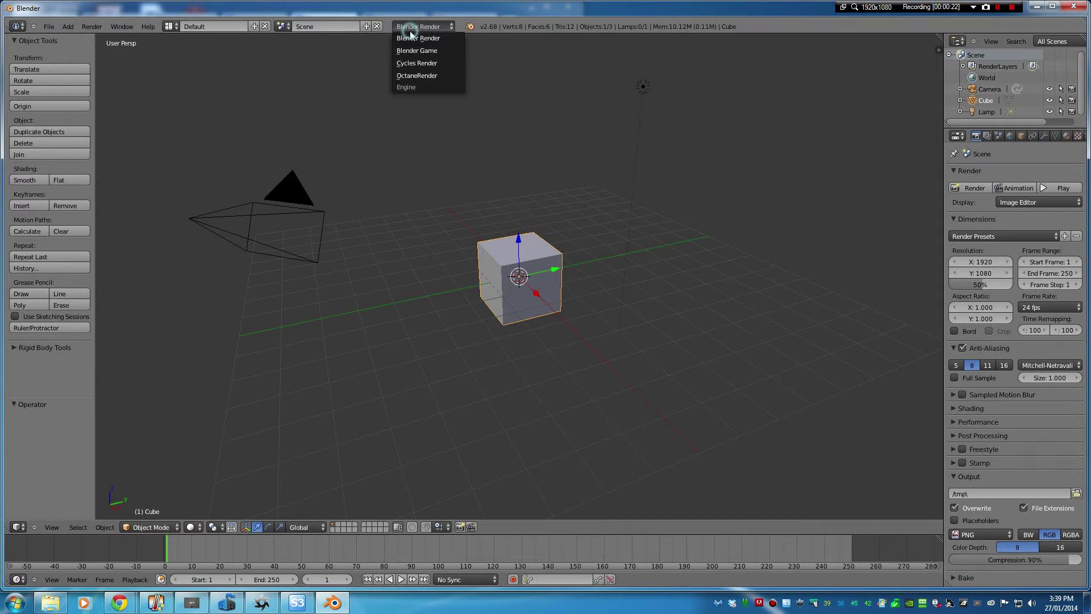
click(426, 66)
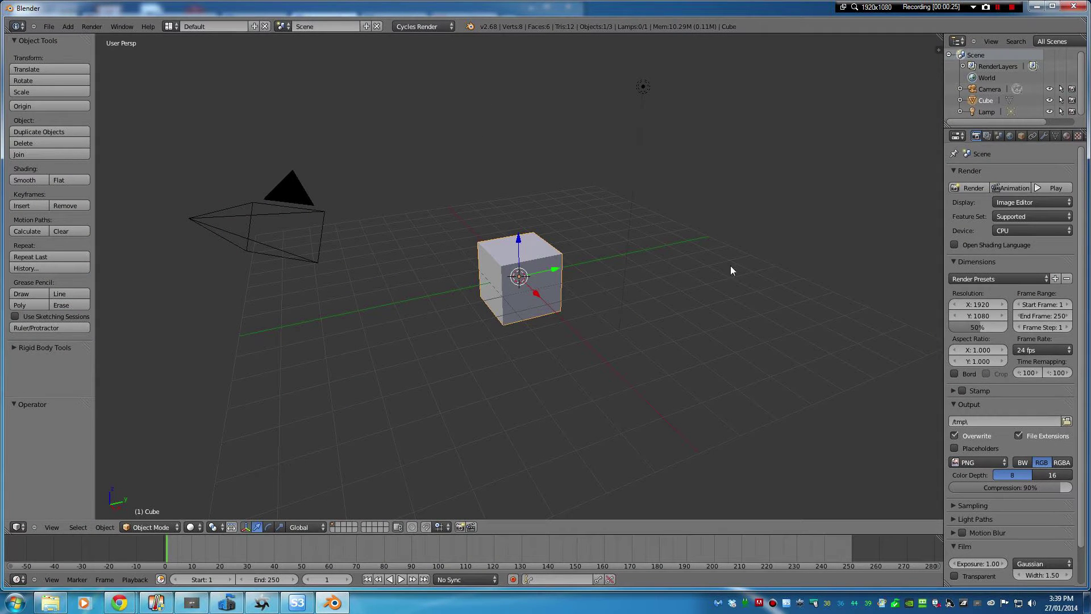
click(1009, 230)
click(1015, 211)
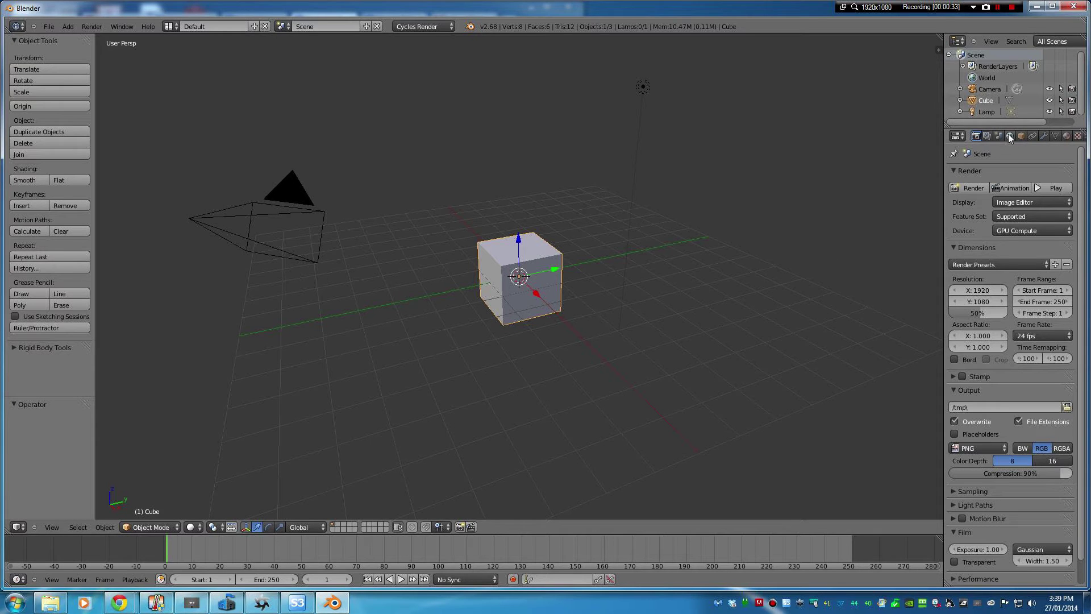
- Add a mesh plane as the ground at the cube's base and scale it up about 9.23 times
click(68, 26)
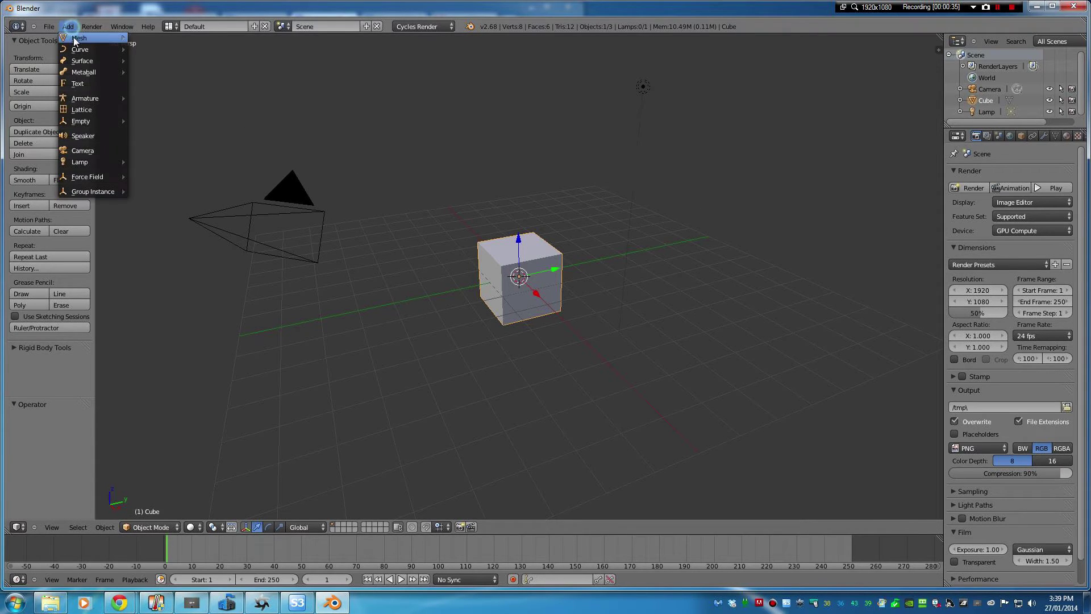
mouse_move(71, 34)
click(147, 37)
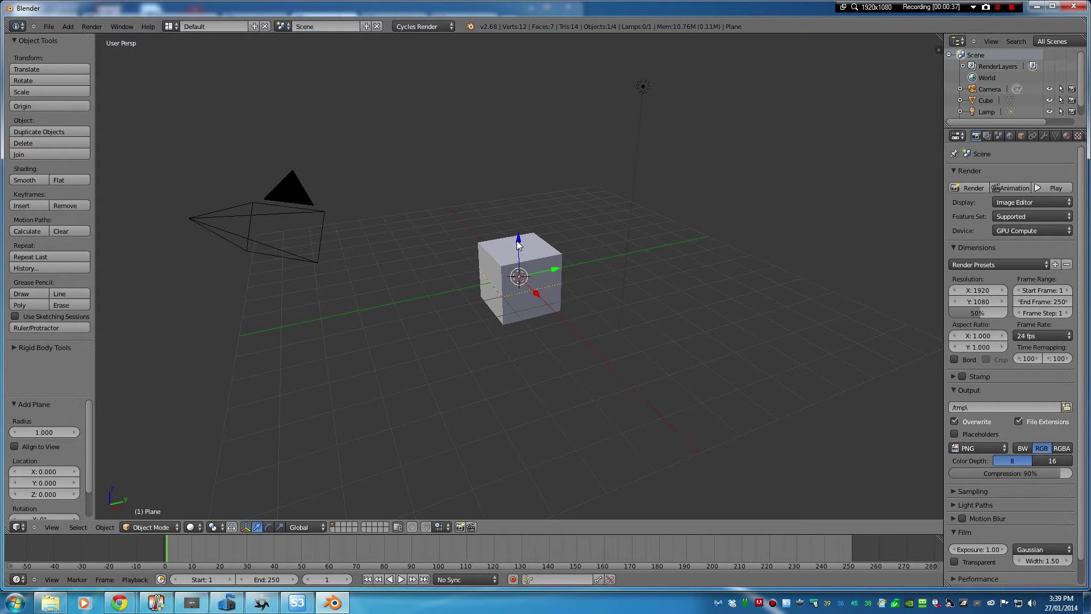
key(s)
click(647, 215)
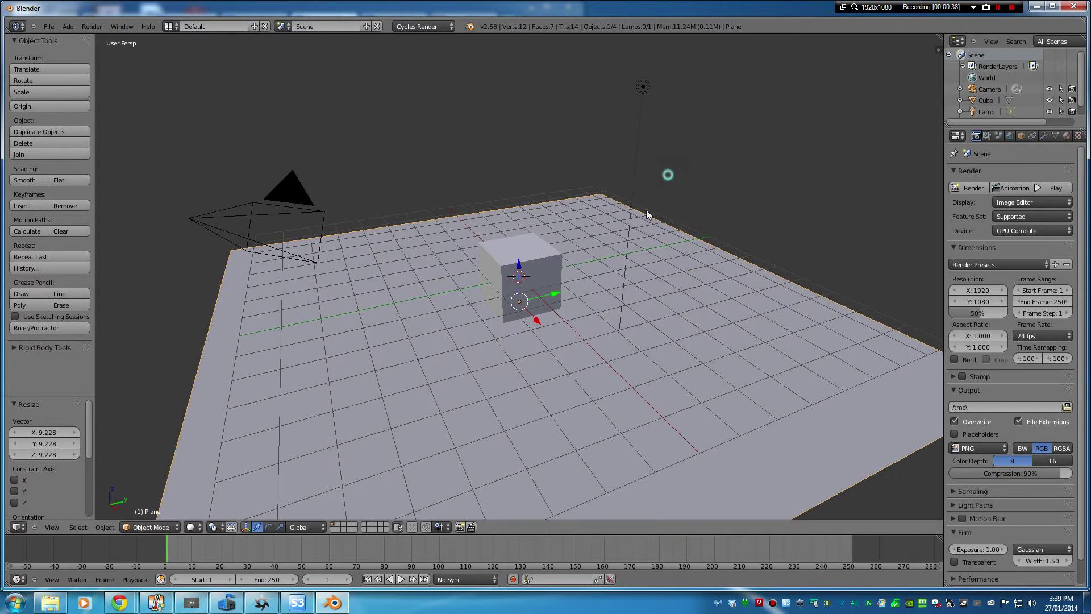
- Set the viewport shading to Rendered and hide the lamp in the viewport
click(197, 529)
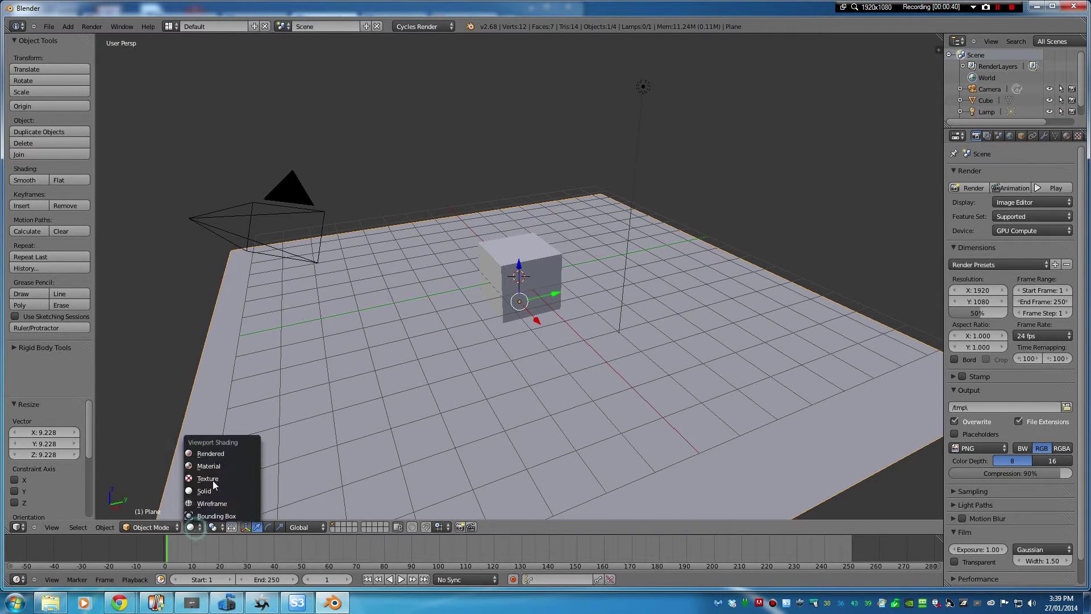
click(217, 451)
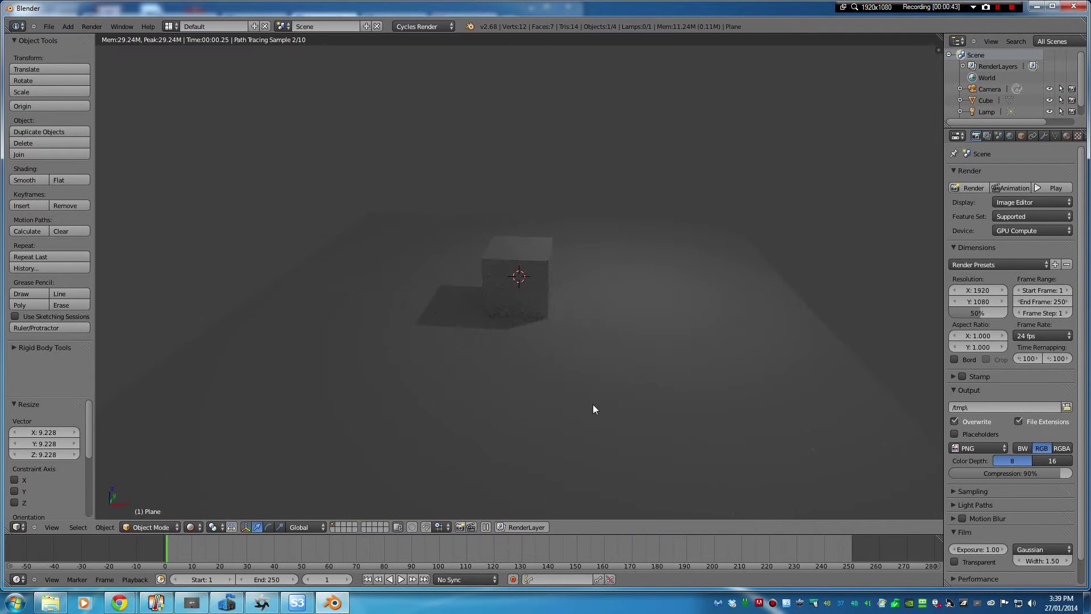
click(1052, 110)
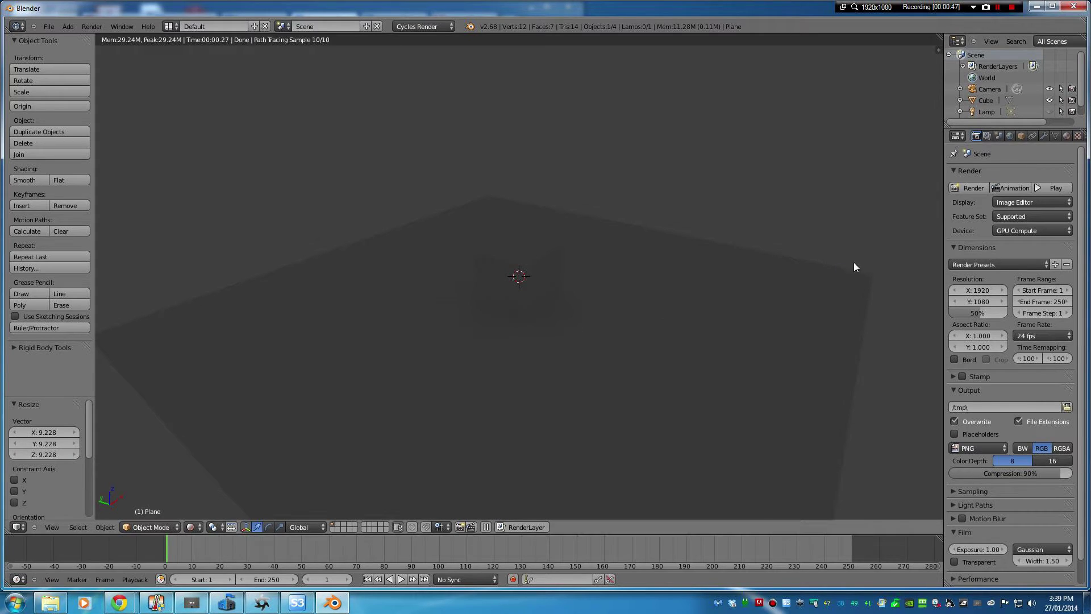
middle_drag(618, 333, 621, 310)
- Enable nodes for the world surface and use an Environment Texture as the background colour
click(1011, 136)
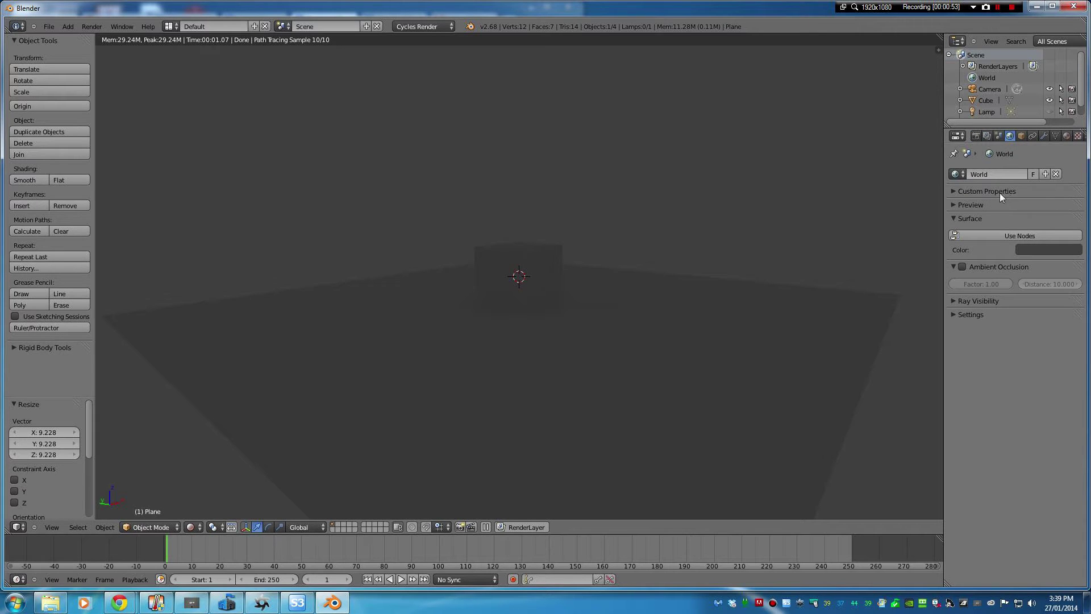
click(984, 234)
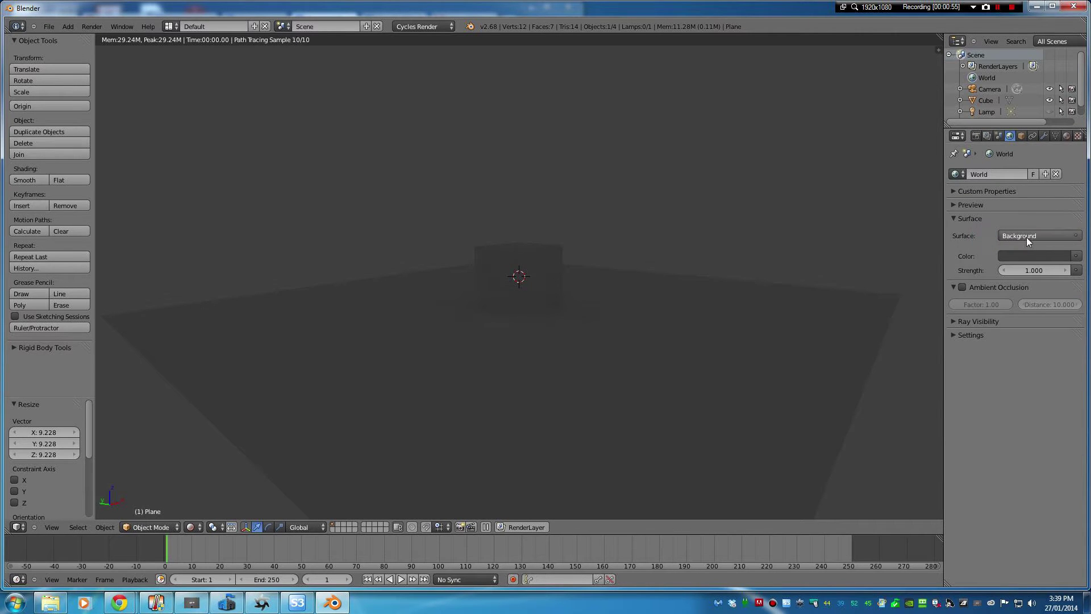
click(1076, 256)
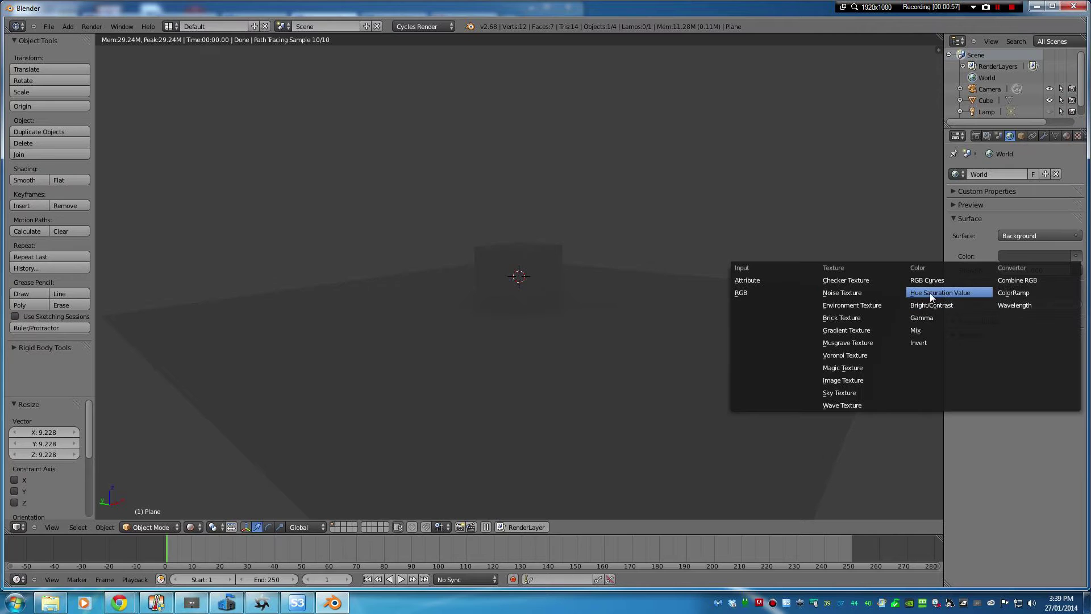
click(851, 307)
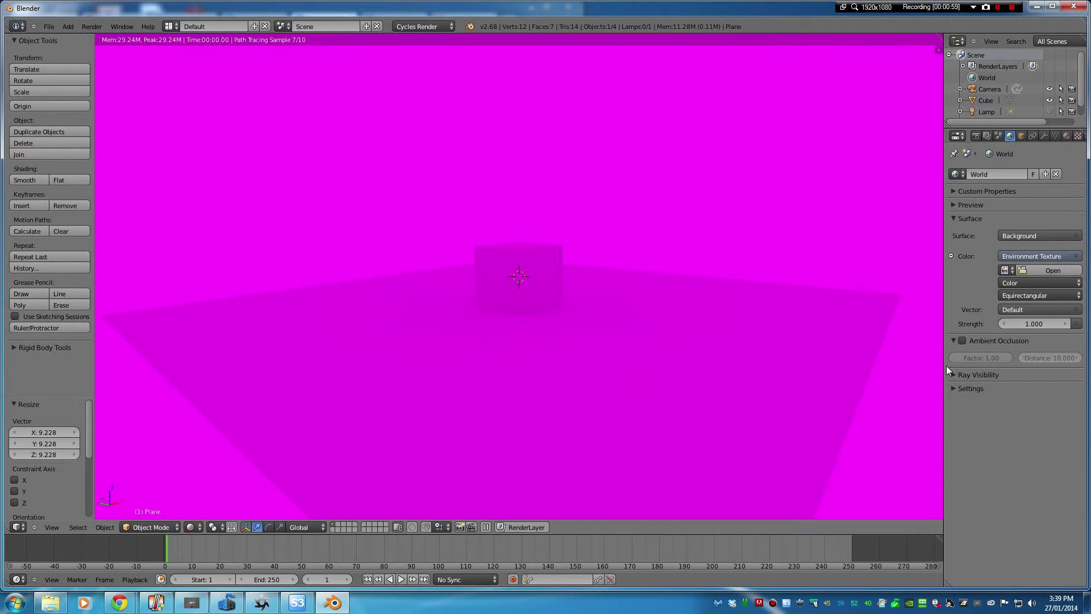
- Load 342.exr from the recent samples folder as the world's environment image
click(1039, 271)
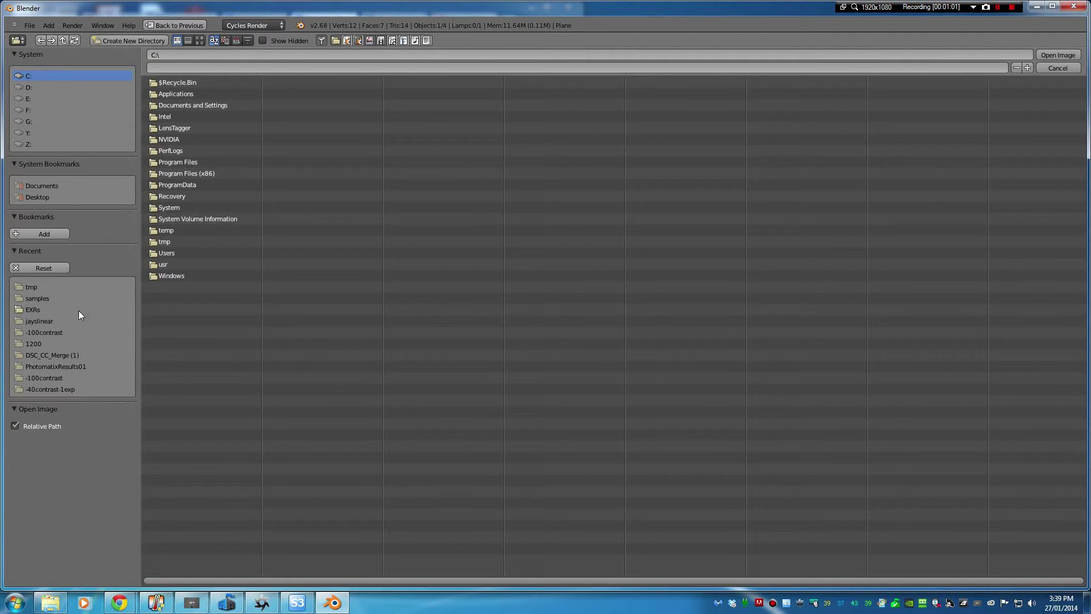
click(54, 298)
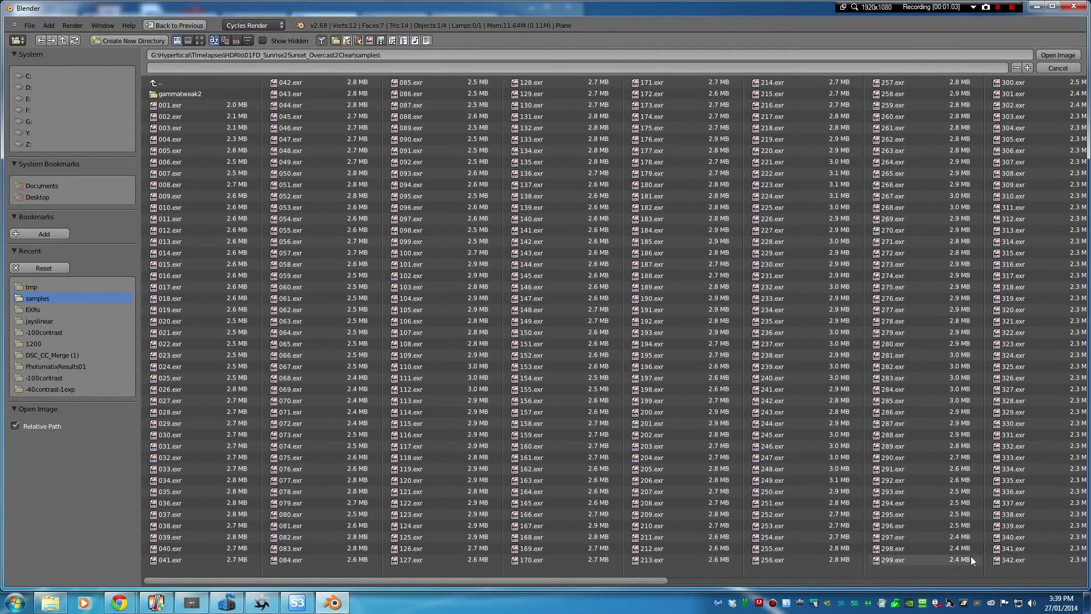
double_click(1010, 560)
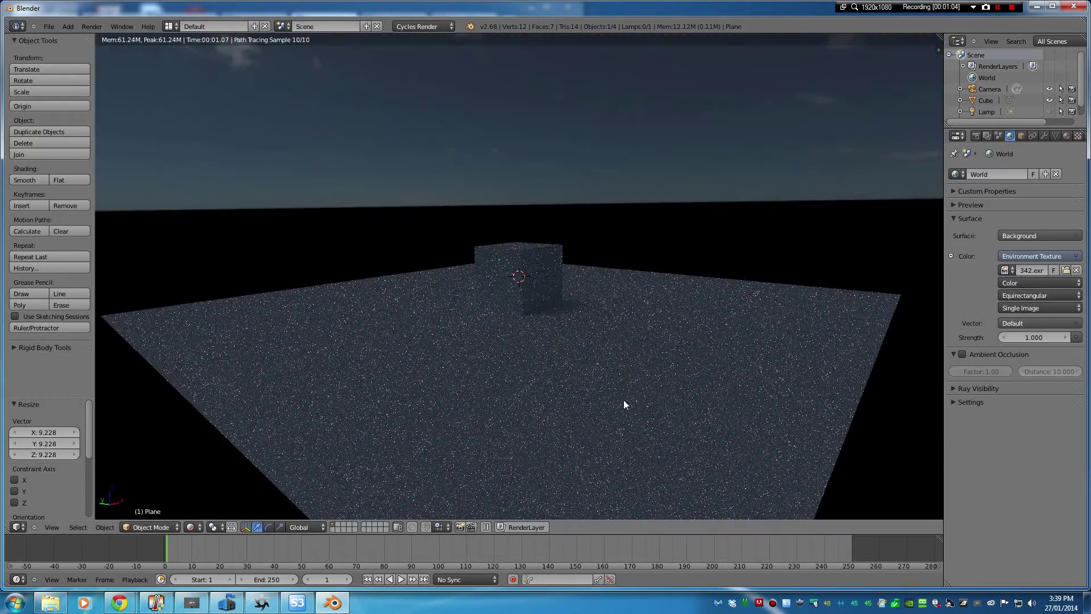
- Enable Multiple Importance Sample in the world settings and set the map resolution to 2048
scroll(561, 382, up, 1)
scroll(555, 392, up, 1)
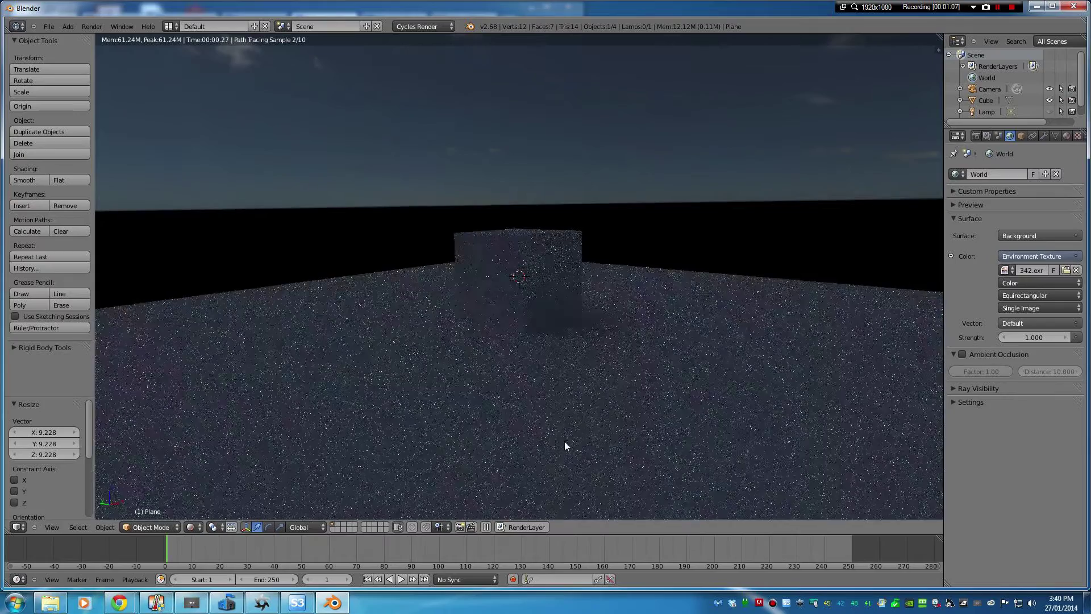
middle_drag(550, 364, 522, 363)
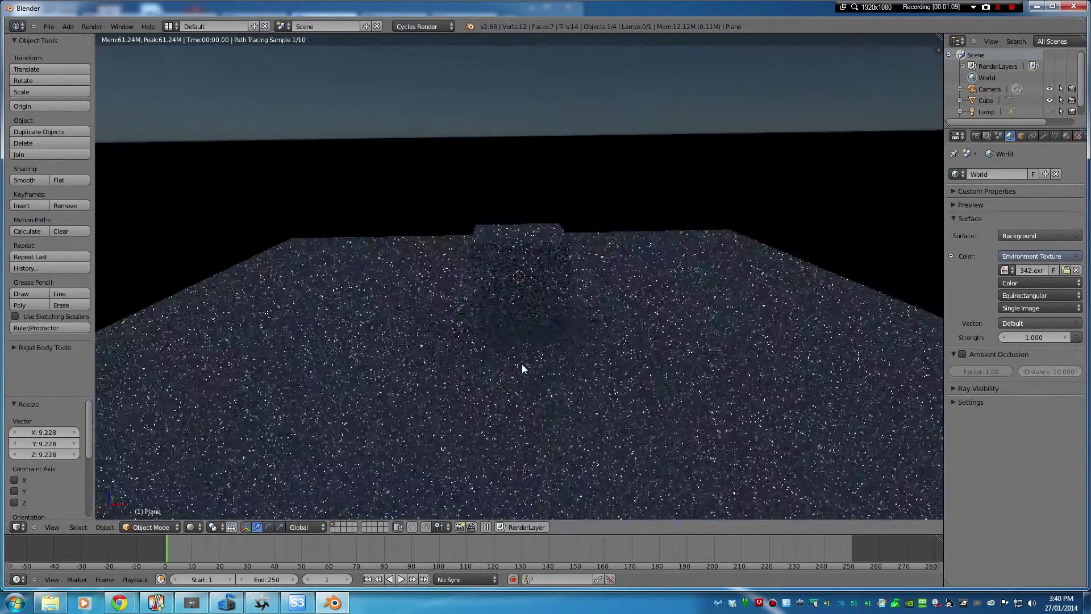
middle_drag(638, 402, 514, 396)
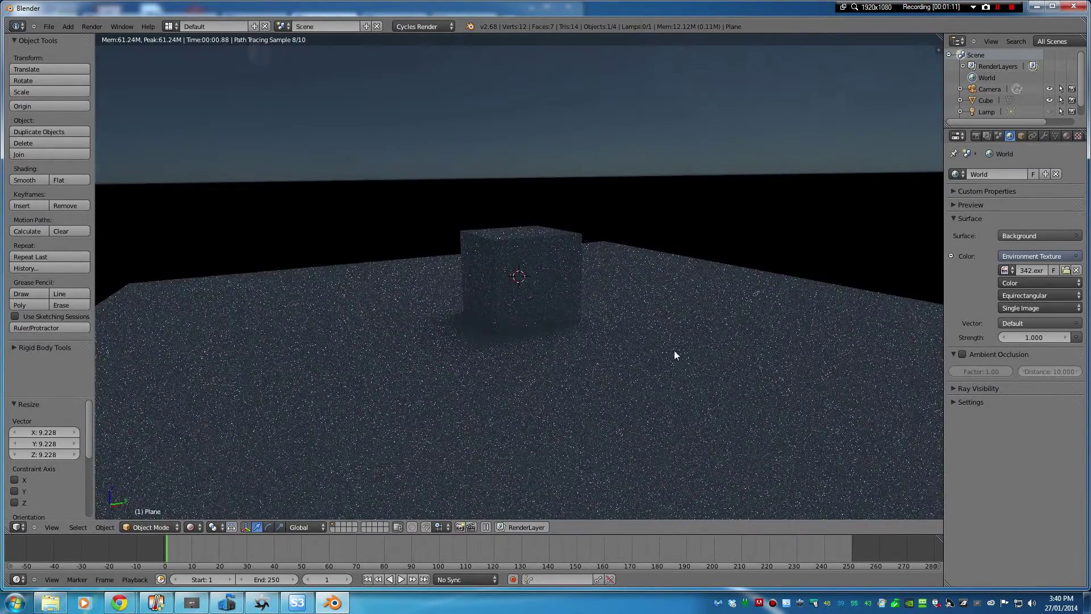
click(953, 402)
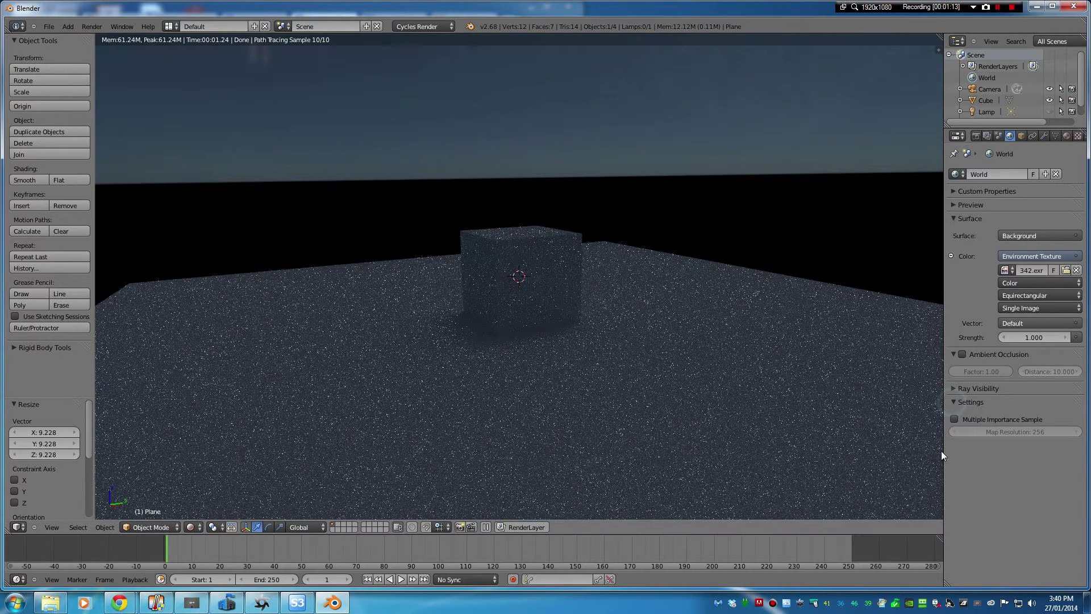
click(955, 419)
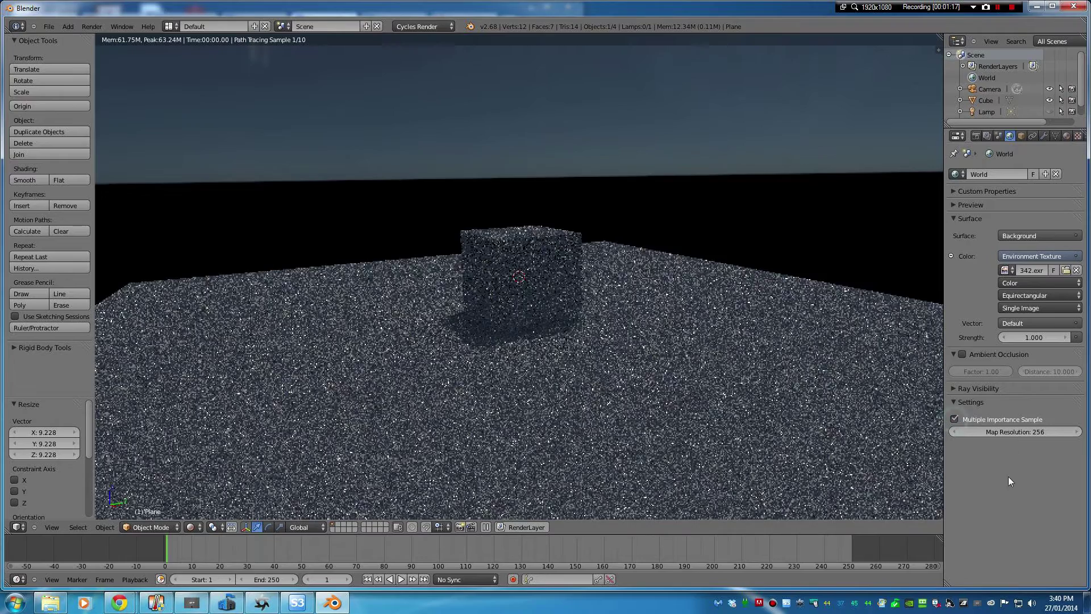
click(1011, 432)
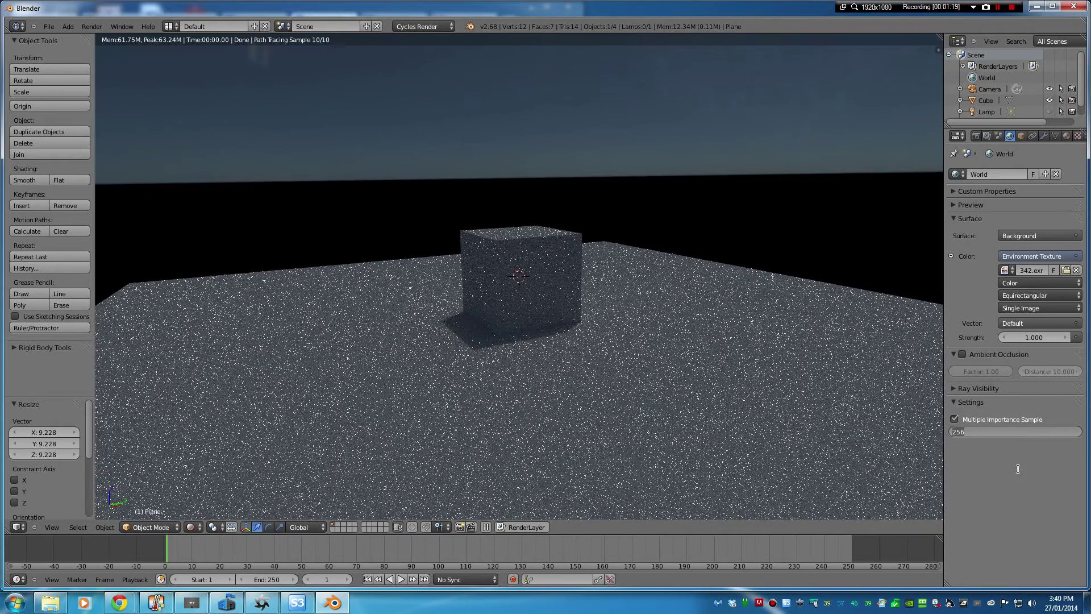
text(2048)
key(Return)
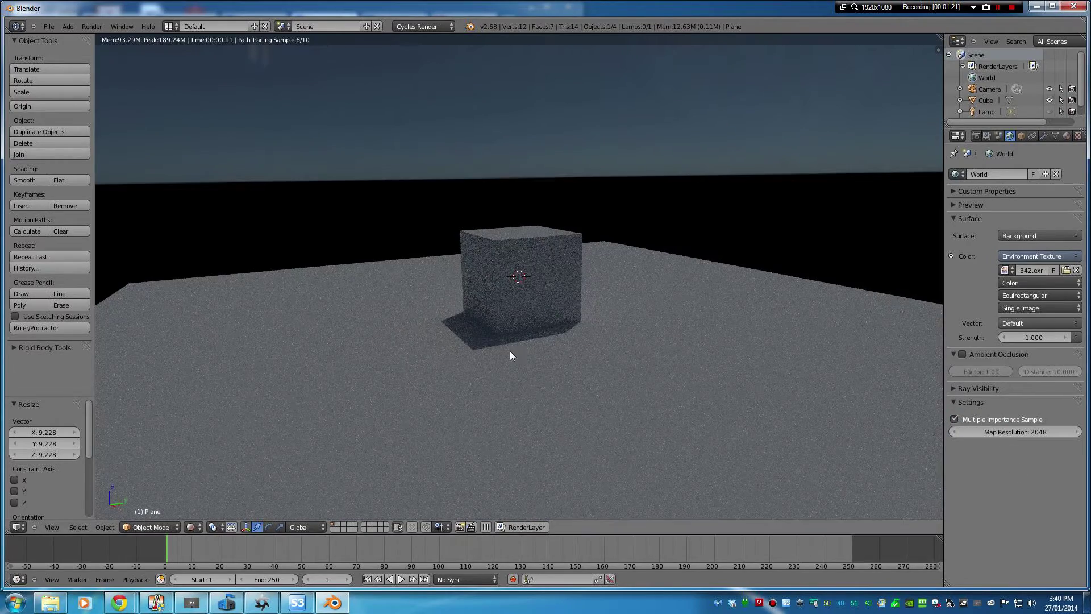
- Set the number of preview samples in the render sampling settings to 50
click(976, 136)
scroll(997, 389, down, 2)
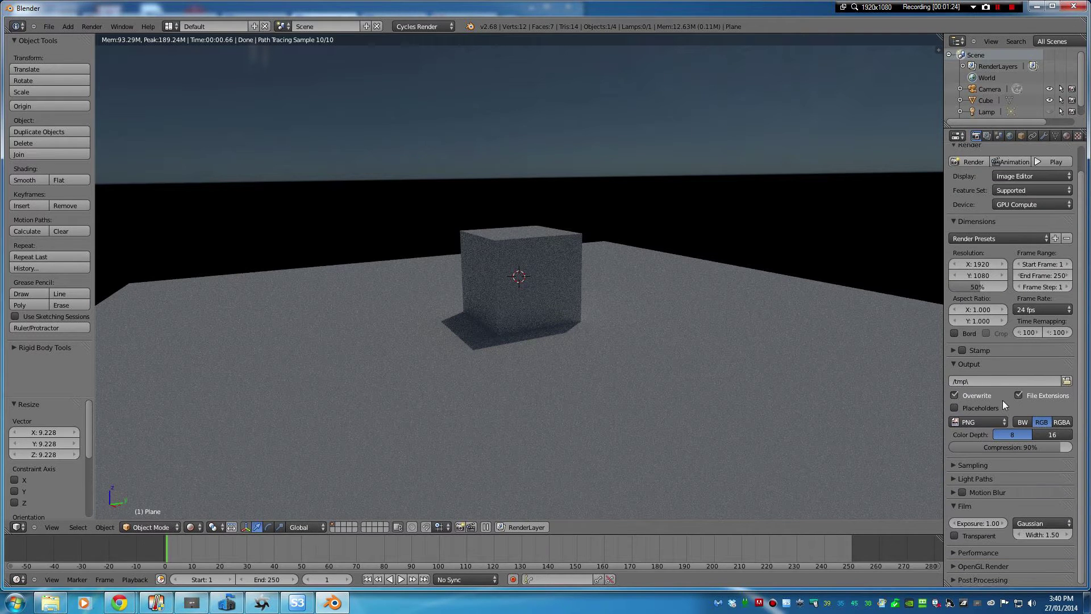
click(954, 467)
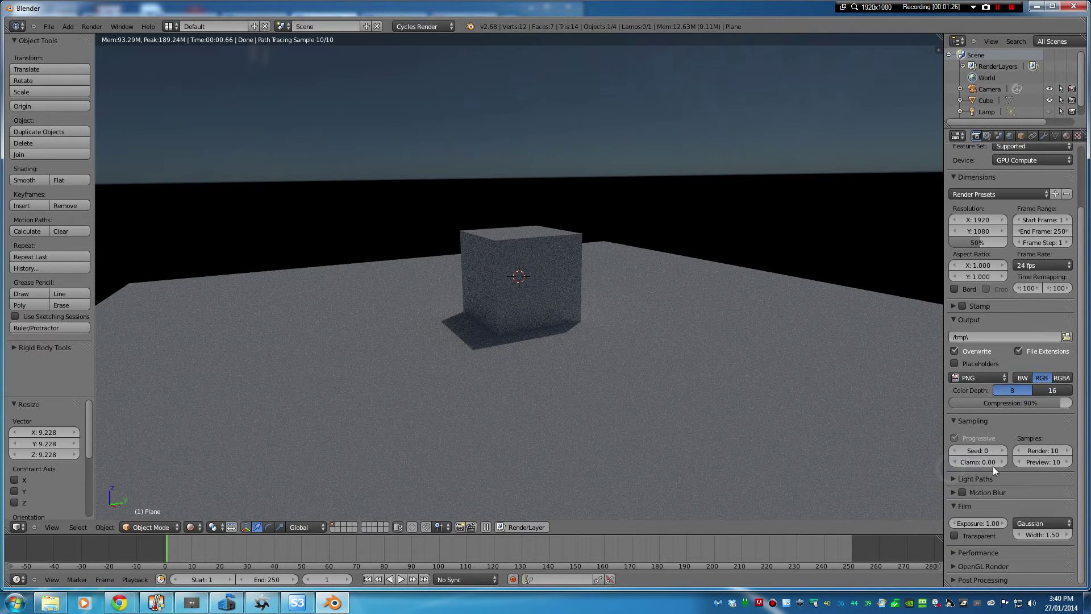
click(1048, 462)
text(50)
key(Return)
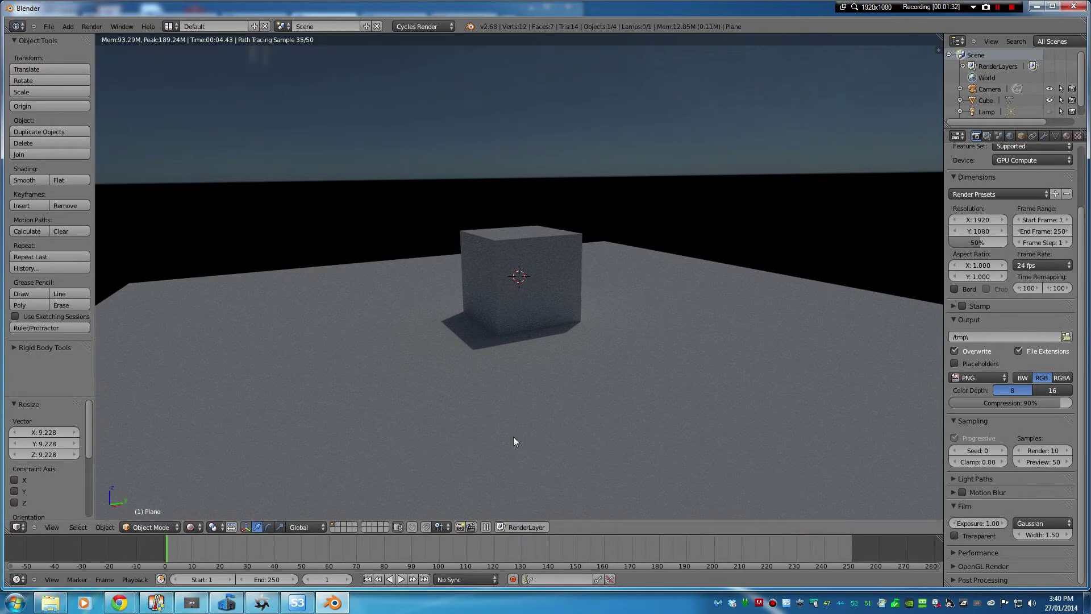
- Replace the world's environment image with 001.exr from the samples folder
scroll(538, 438, up, 2)
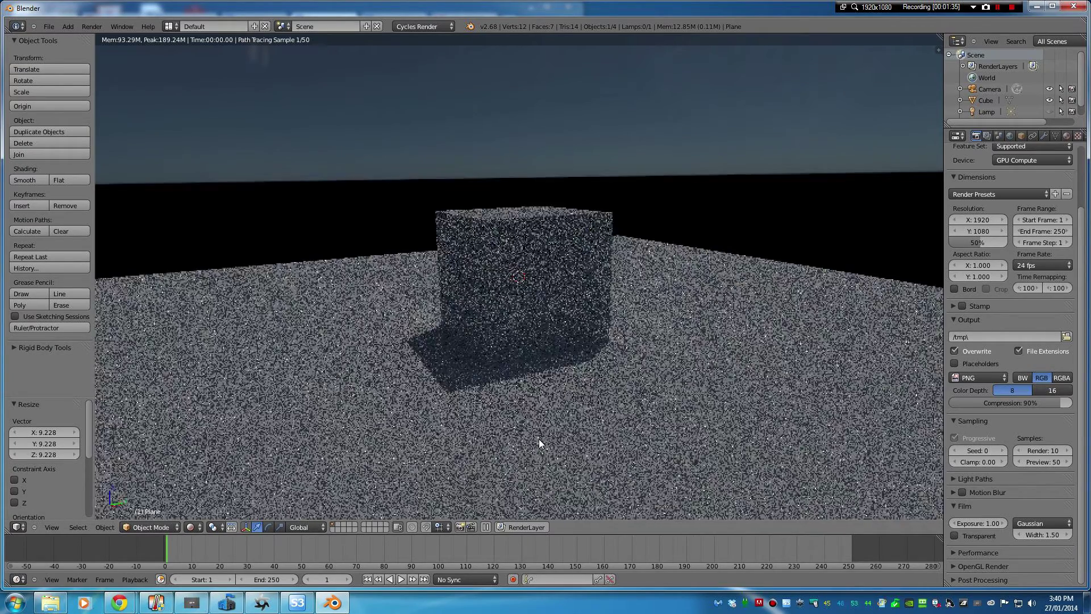
key(KP_1)
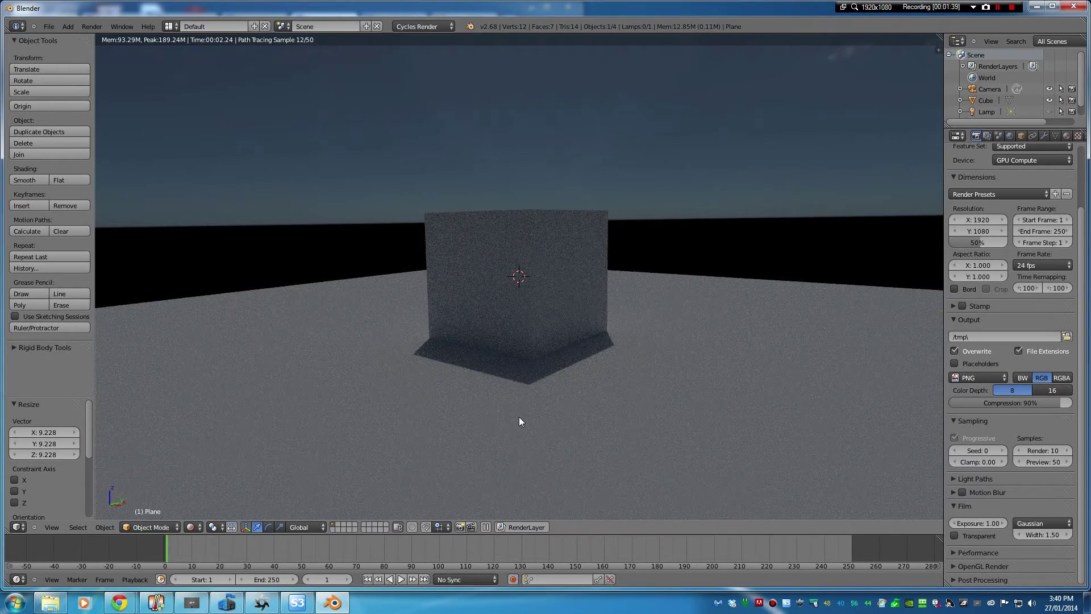
middle_drag(520, 417, 483, 431)
scroll(503, 326, up, 3)
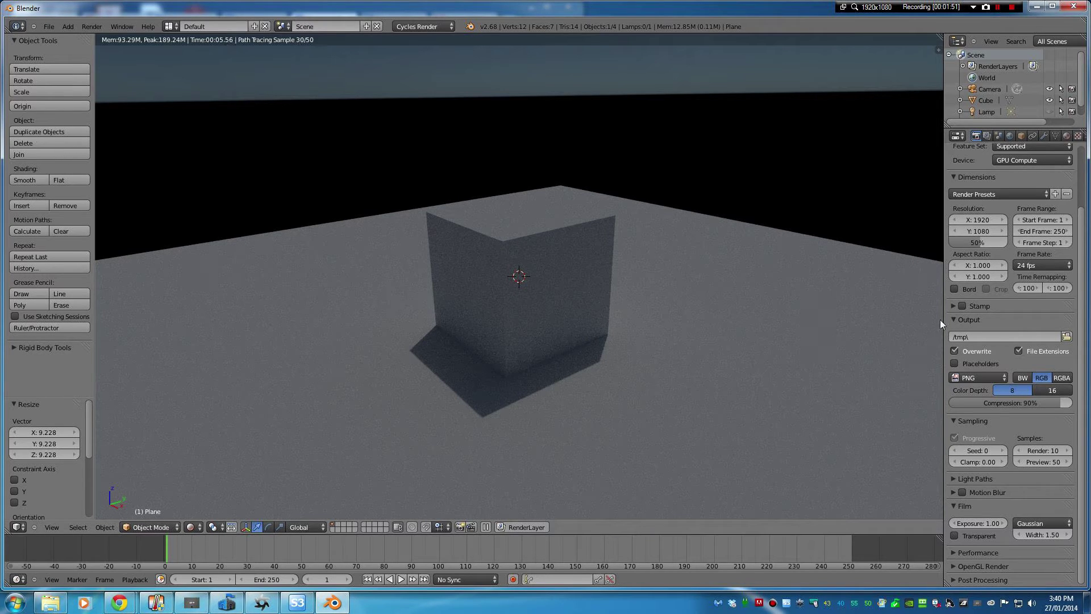
click(1010, 136)
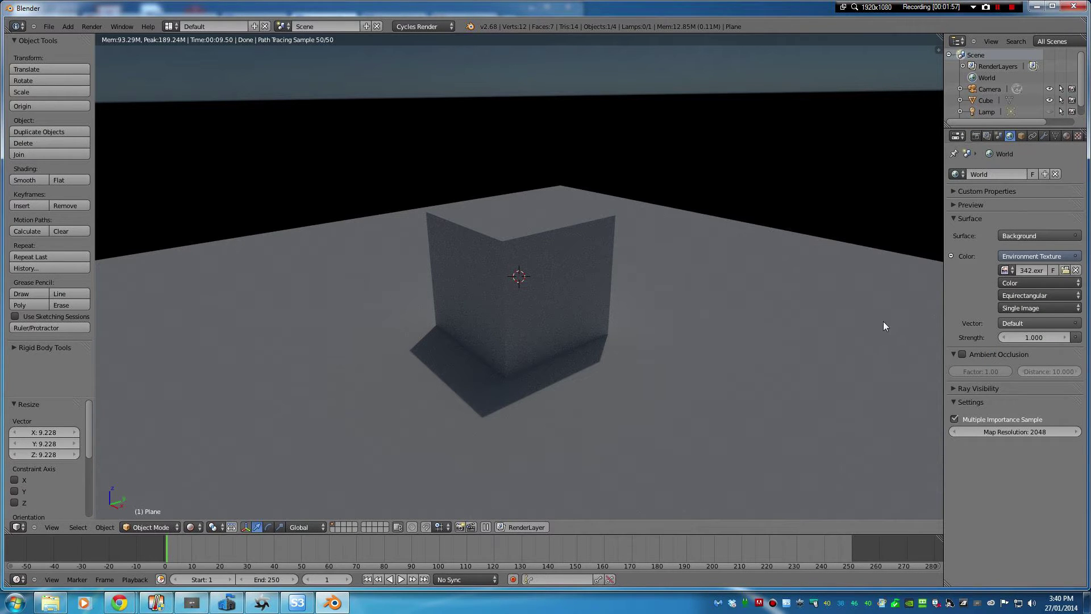
click(1066, 271)
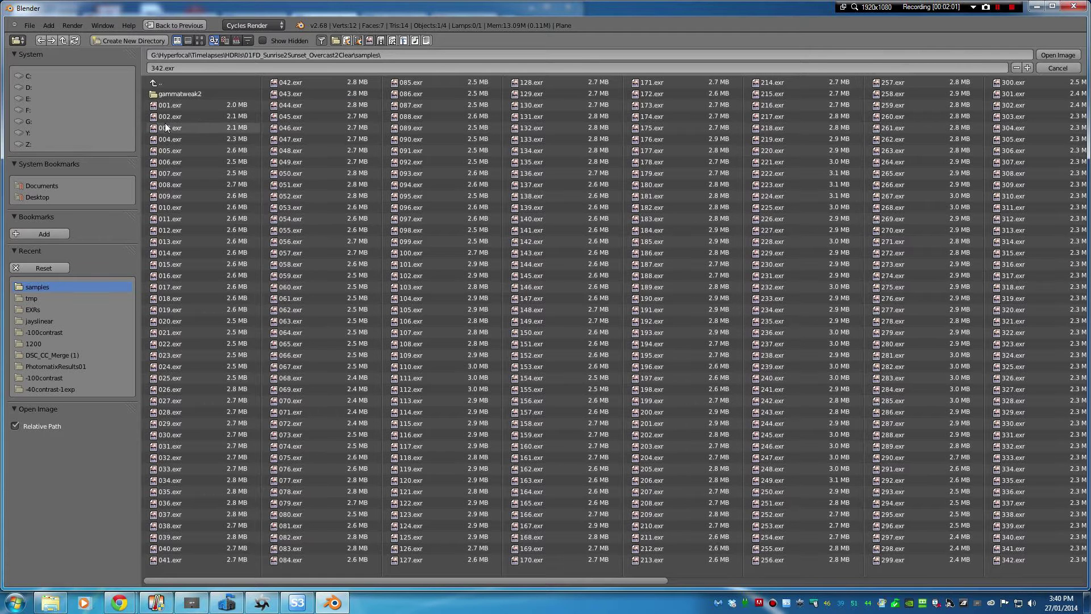
click(170, 105)
double_click(169, 105)
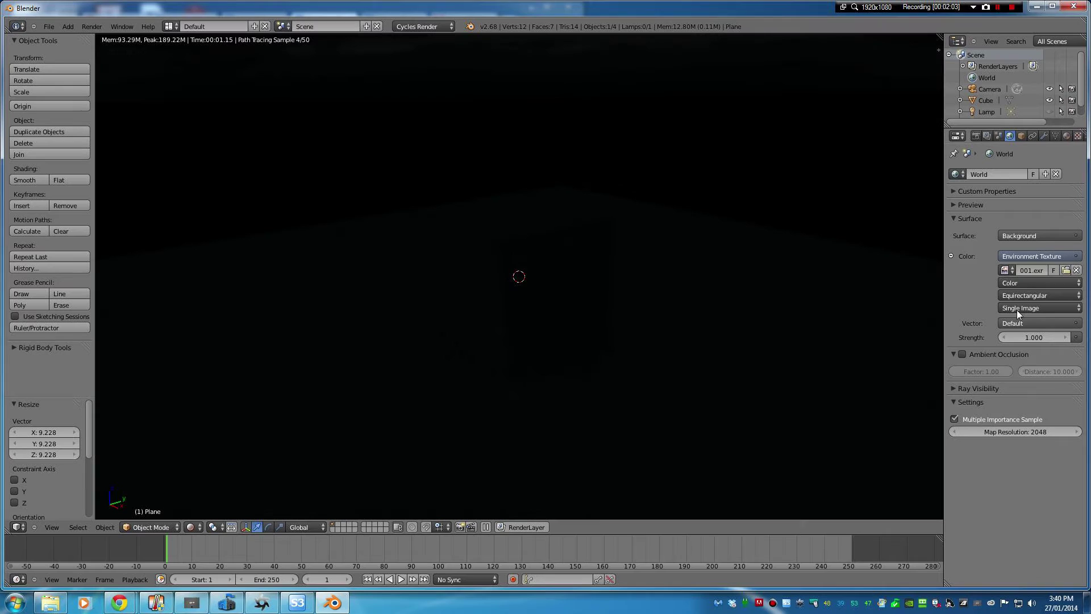
- Change the environment texture's source to Image Sequence and set its length to 500 frames
click(1018, 309)
click(1023, 284)
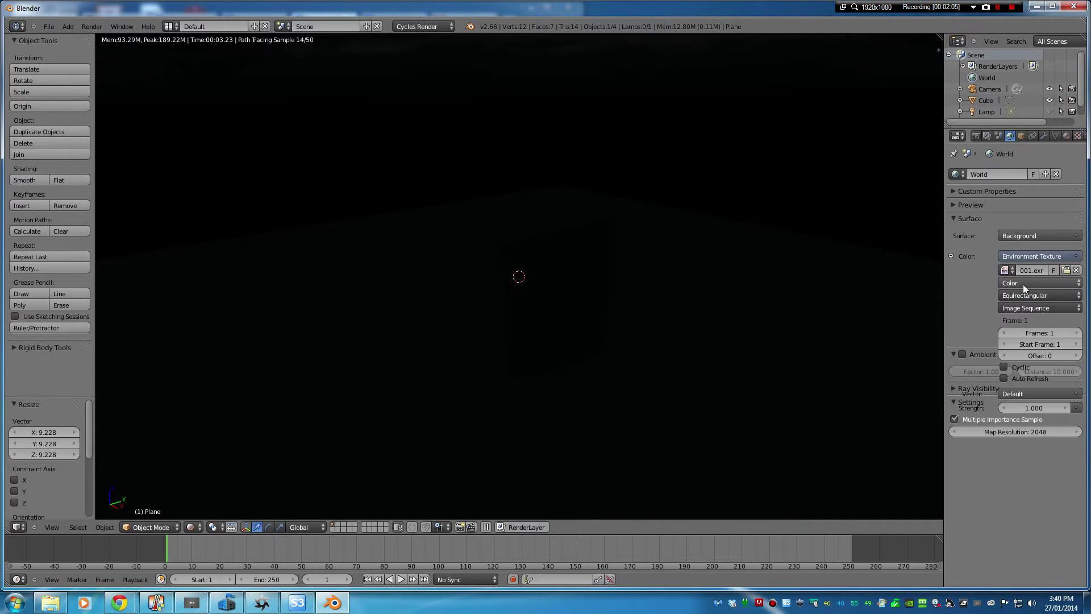
click(1038, 333)
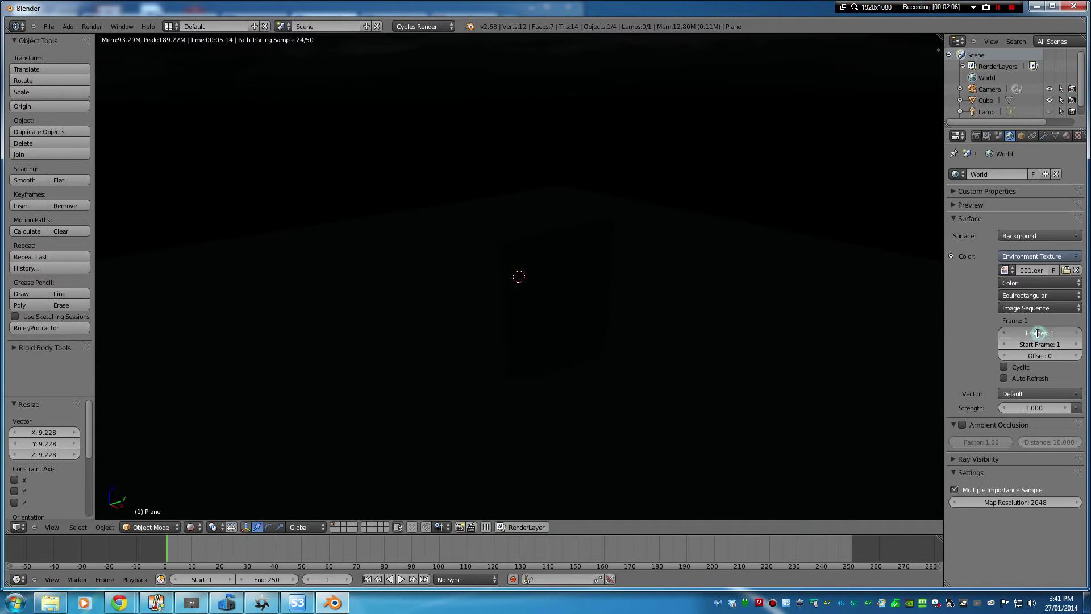
click(964, 347)
click(1040, 332)
key(Return)
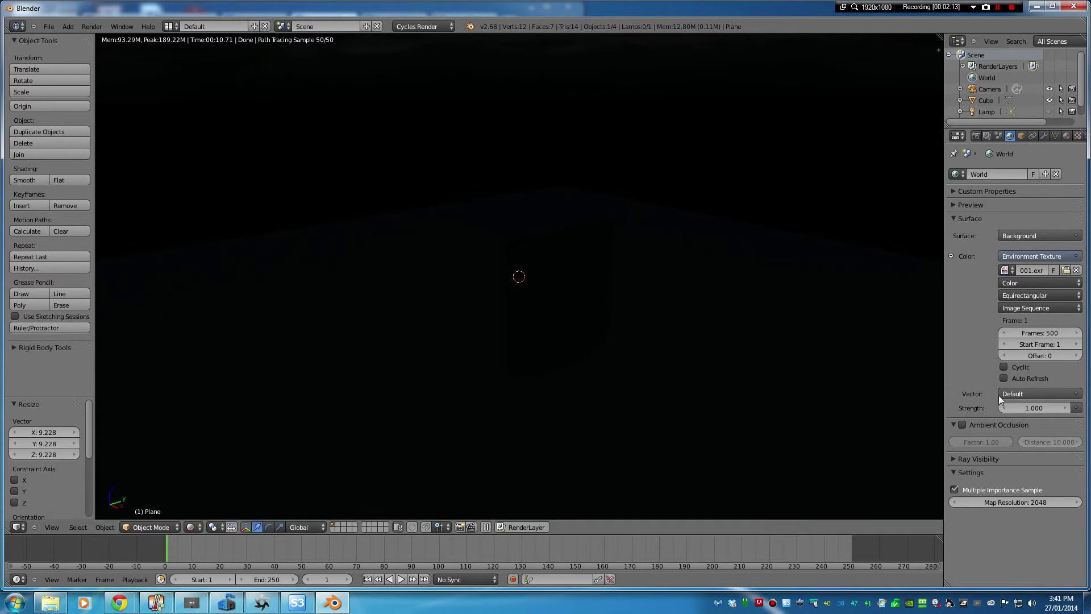
- Enable Auto Refresh on the environment image sequence and move through the timeline to frame 212
click(1005, 378)
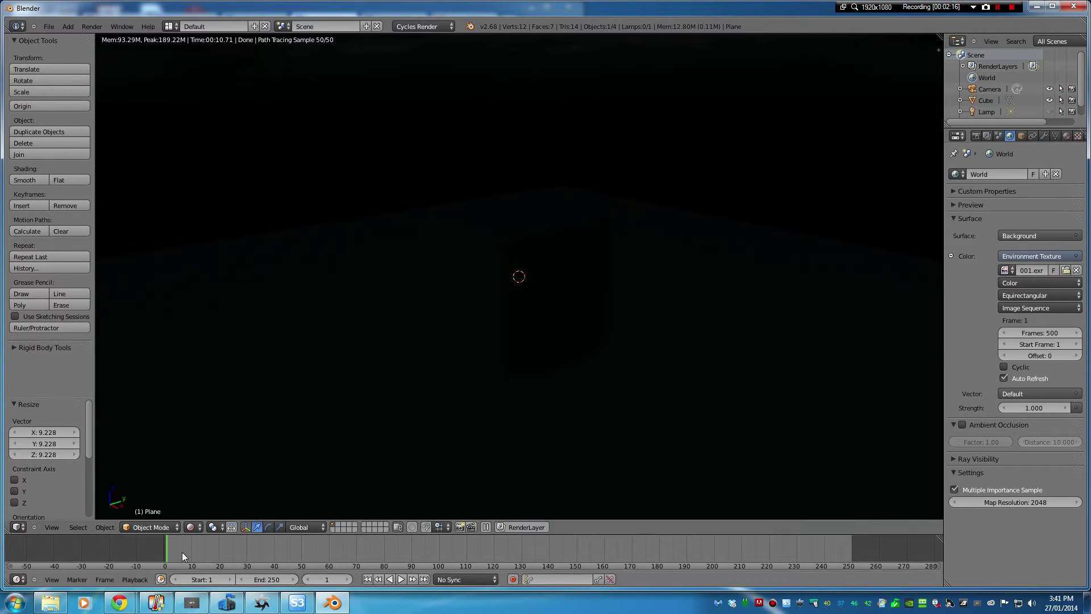
drag(182, 551, 523, 550)
click(579, 550)
click(746, 552)
- Enlarge the timeline area beneath the 3D view and set the current frame to 119
drag(713, 535, 726, 415)
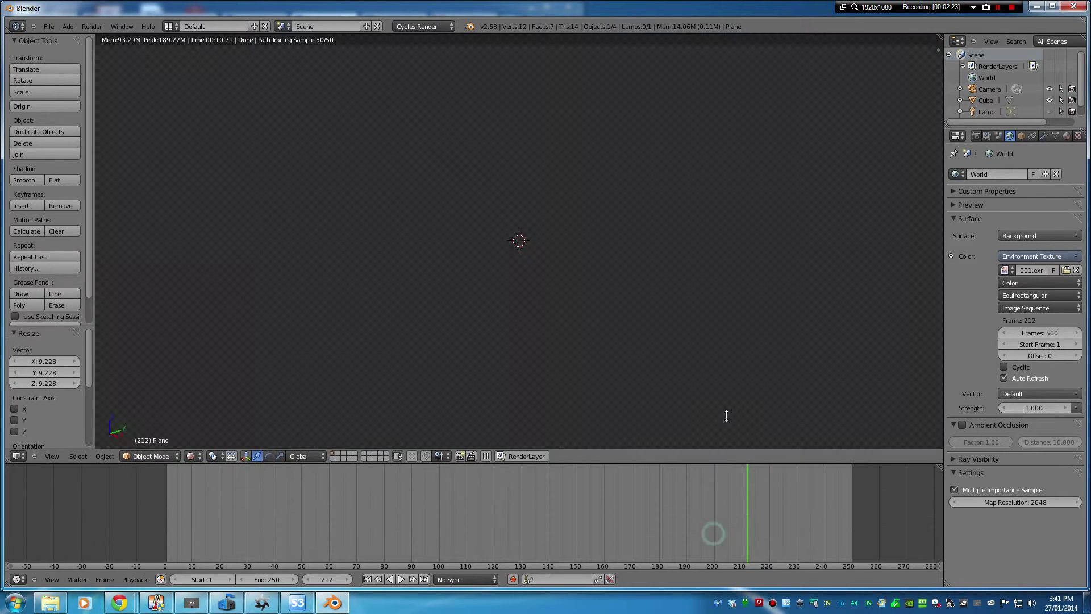
click(18, 579)
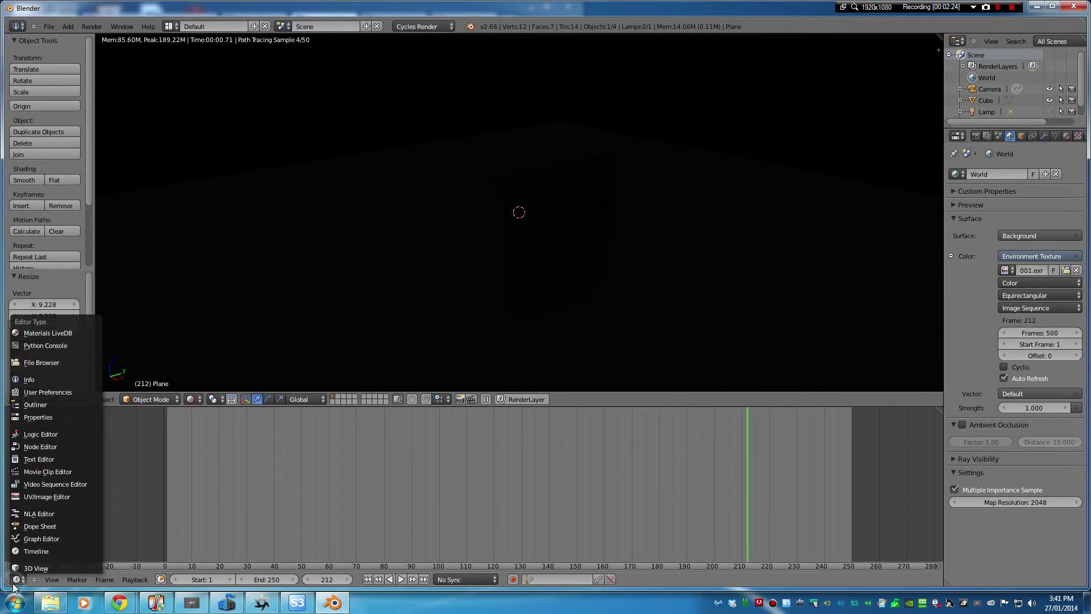
click(35, 550)
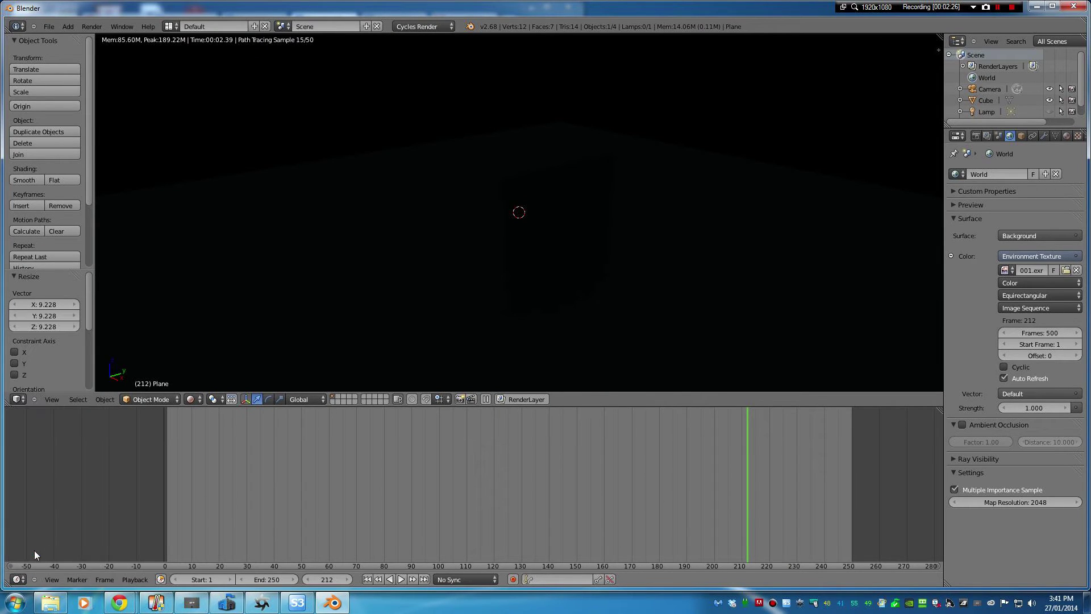
click(783, 497)
click(492, 496)
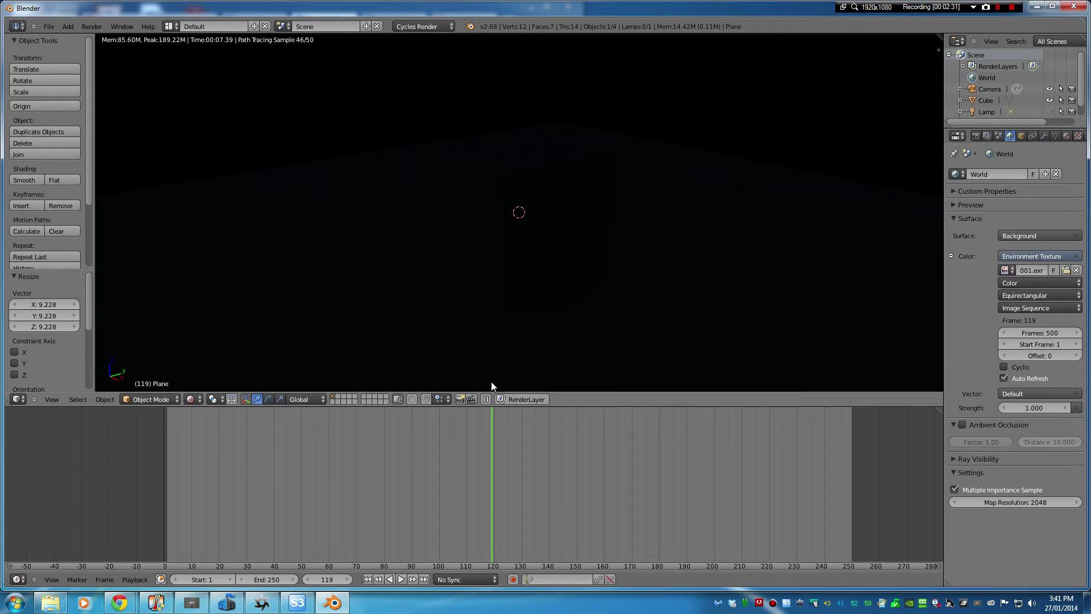
- Render frame 119 as a still image and return to the 3D view
key(F12)
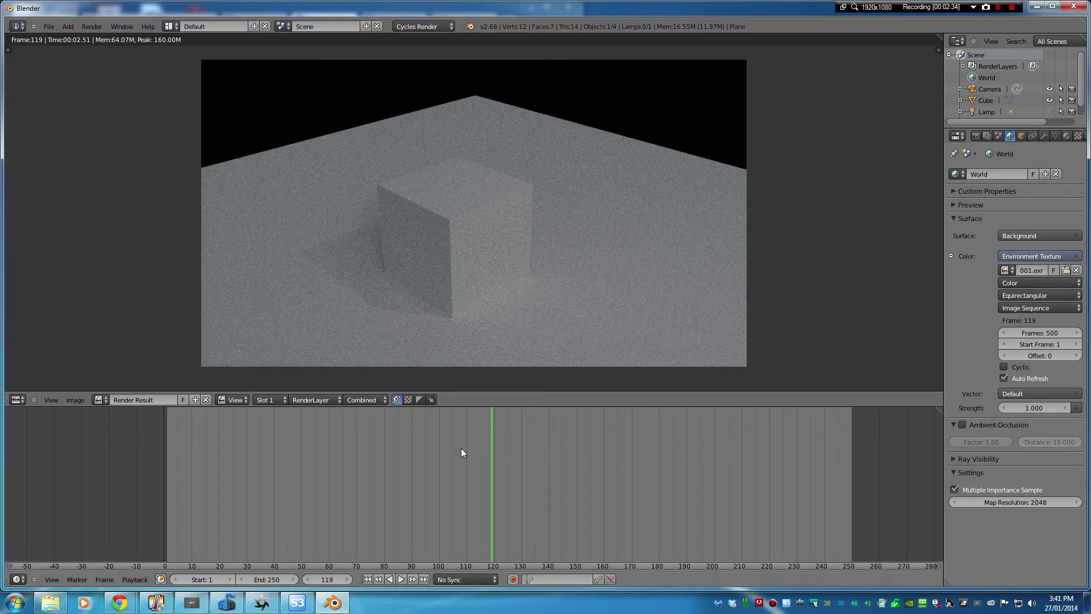
click(18, 400)
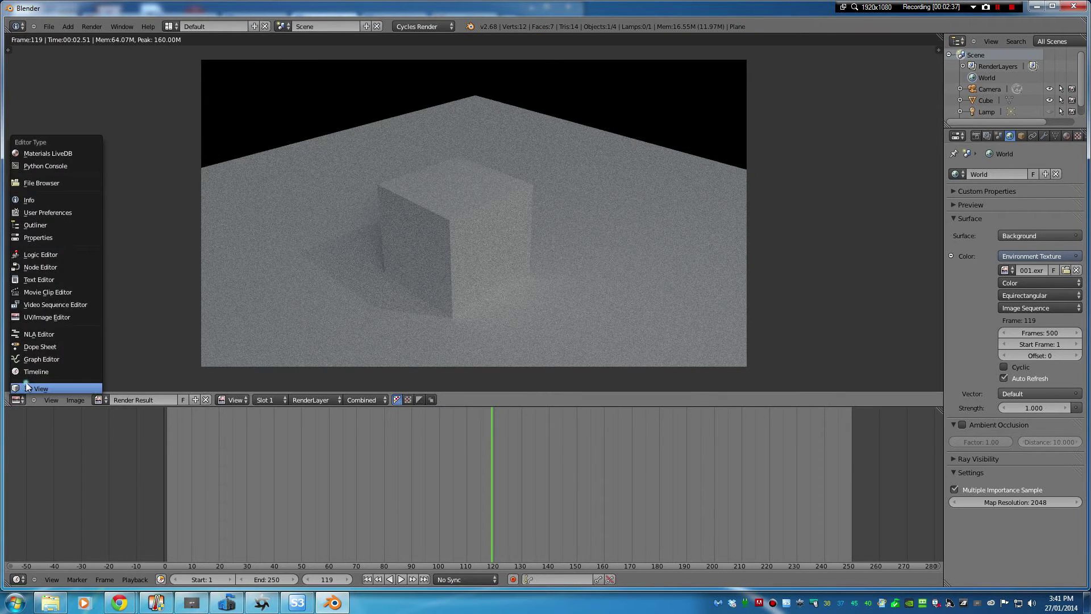
click(27, 387)
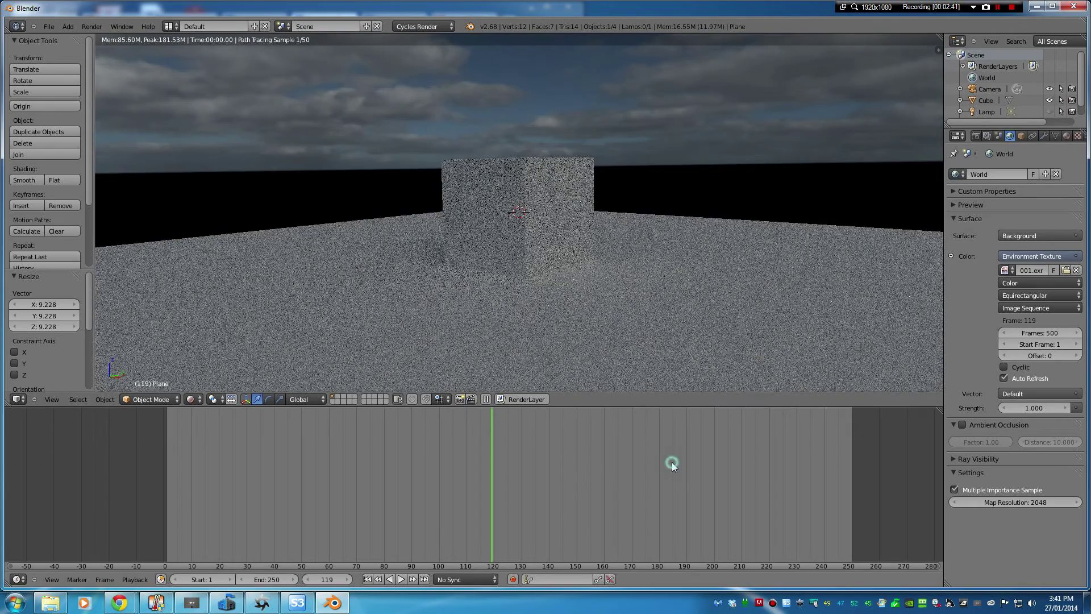
- Preview the sky lighting at several frames, including 185, 222 and 77, and examine the cube's shadow against the sun
click(672, 463)
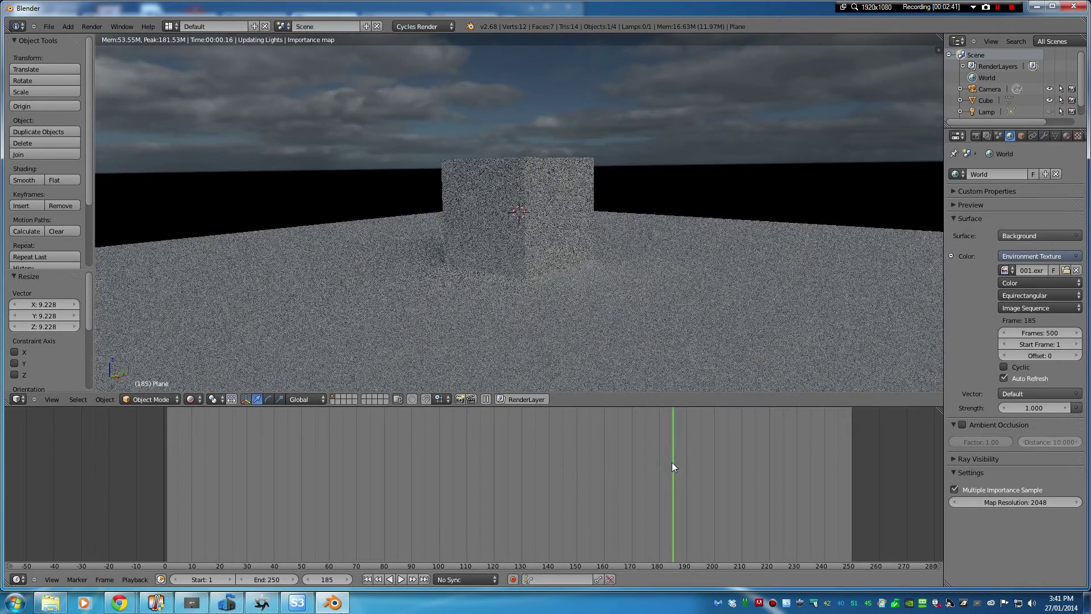
click(774, 465)
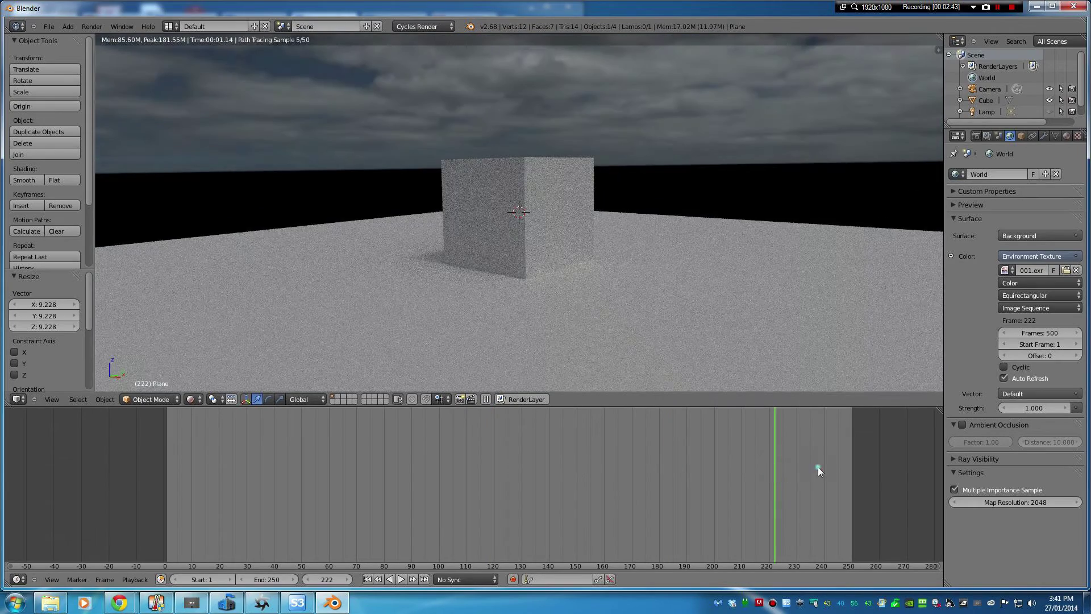
click(819, 466)
click(375, 476)
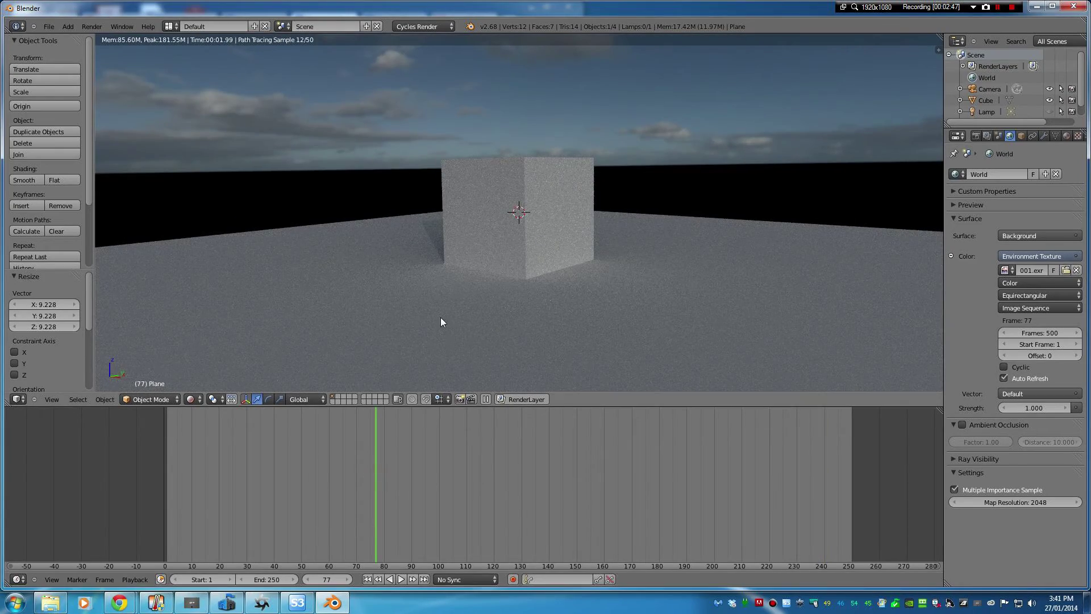
middle_drag(441, 317, 469, 338)
middle_drag(567, 338, 537, 380)
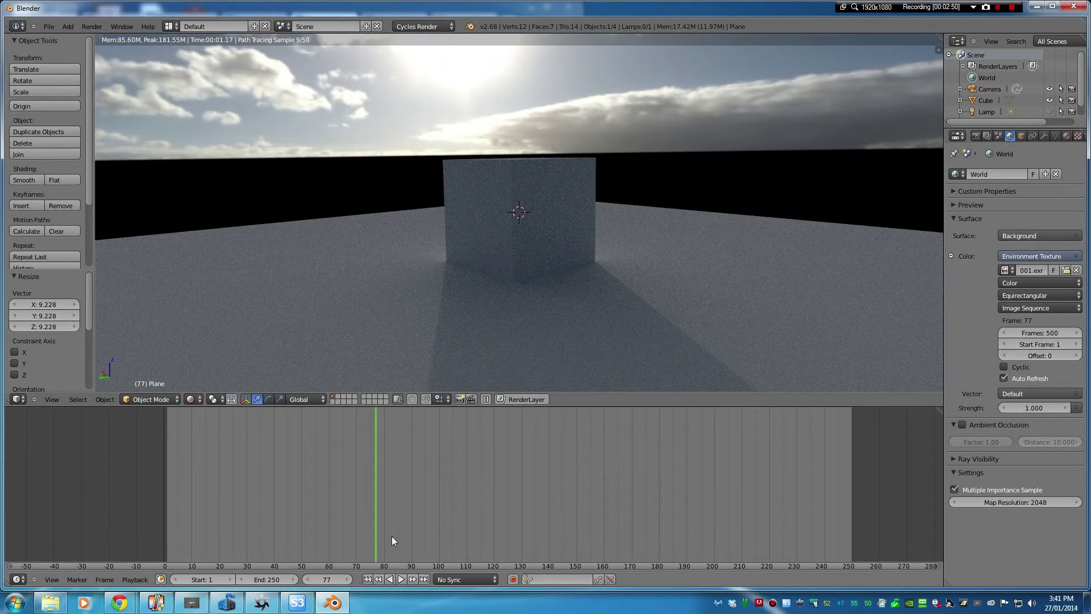
- Set the animation's end frame to 500
click(267, 579)
text(500)
key(Return)
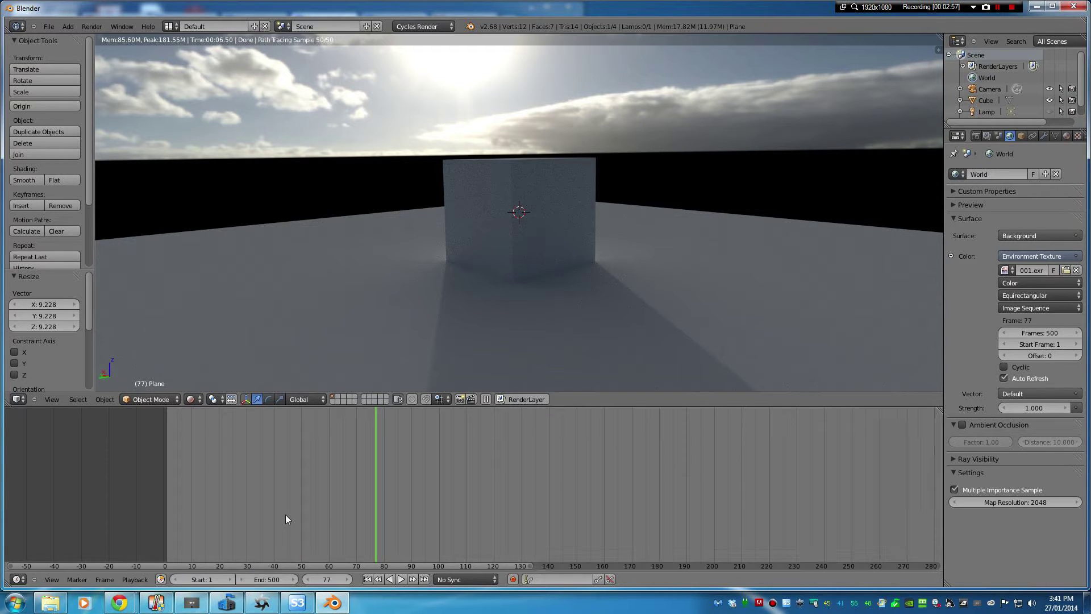
- Preview the sky at frames 270, 427, 460 and 482, and examine the sun and the cube's shadow from different sides
drag(671, 494, 907, 489)
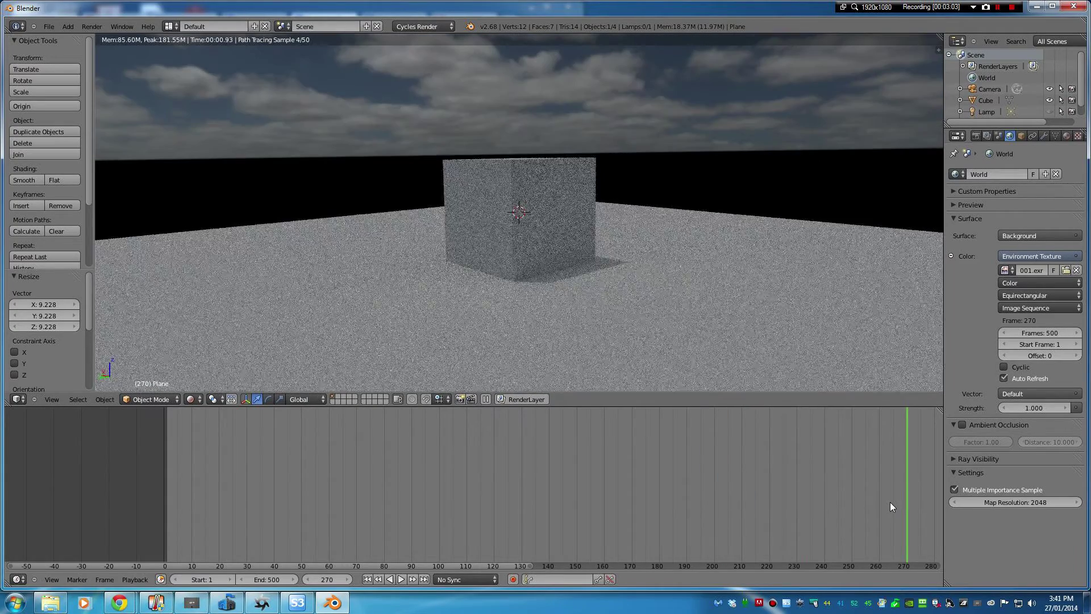
scroll(591, 511, down, 4)
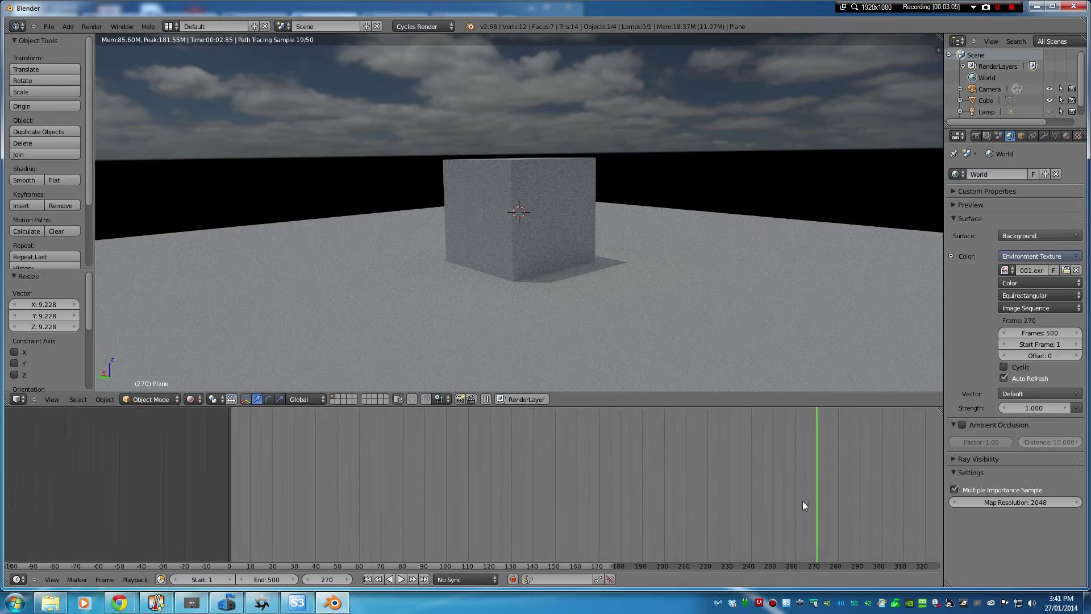
scroll(902, 493, down, 1)
click(902, 493)
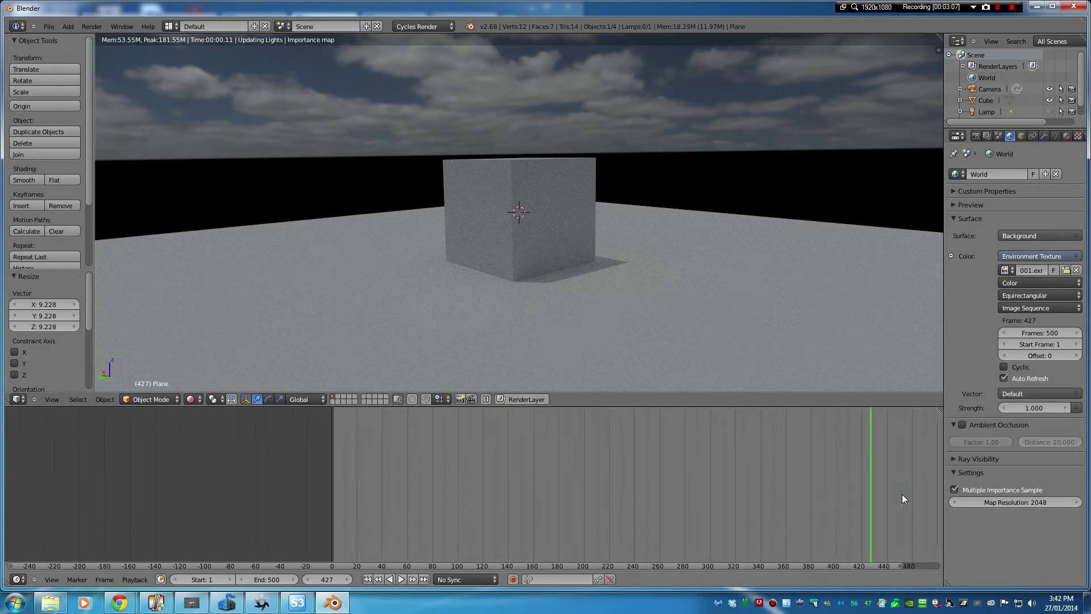
scroll(897, 493, down, 2)
drag(820, 498, 843, 498)
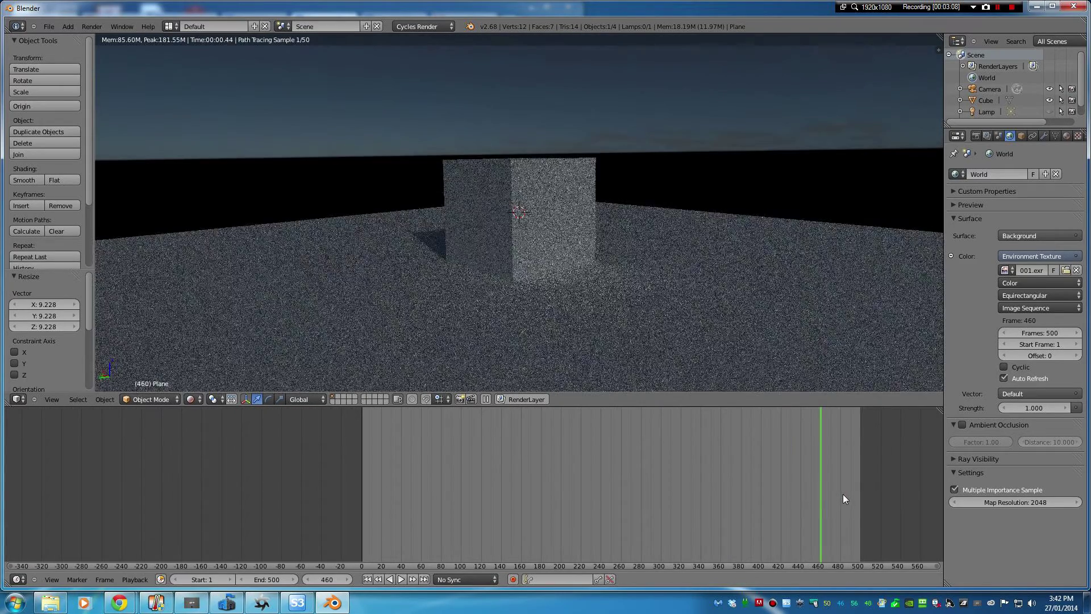
middle_drag(591, 364, 490, 287)
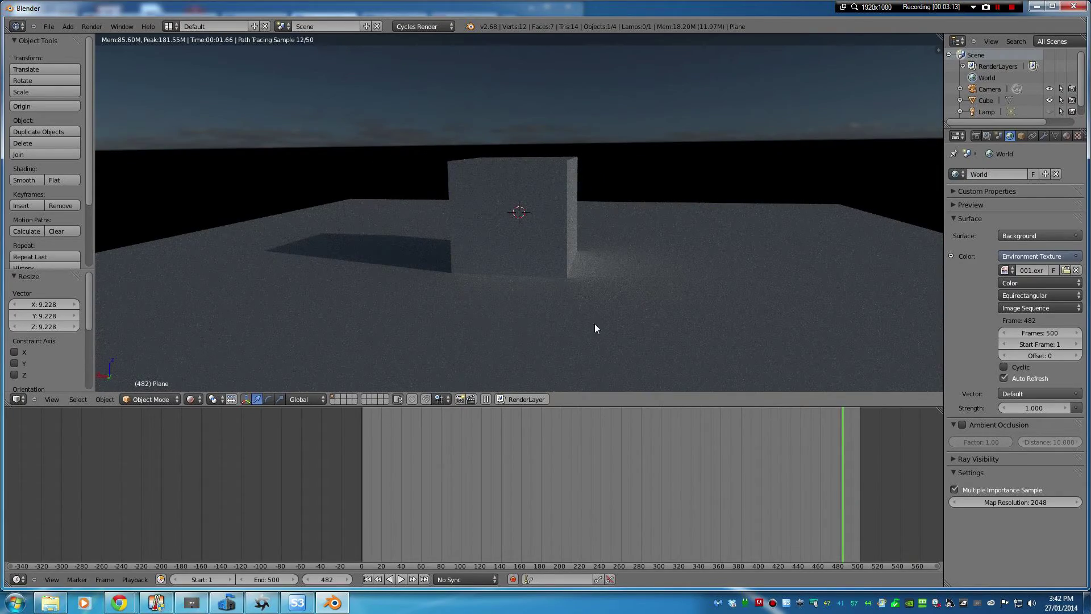
middle_drag(595, 329, 616, 306)
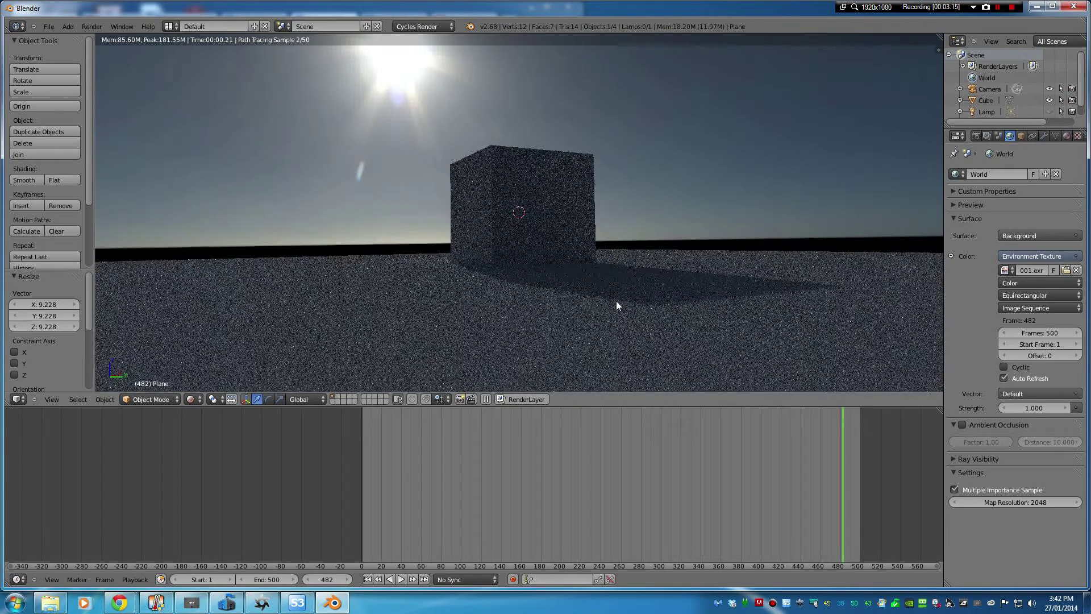
middle_drag(617, 306, 794, 335)
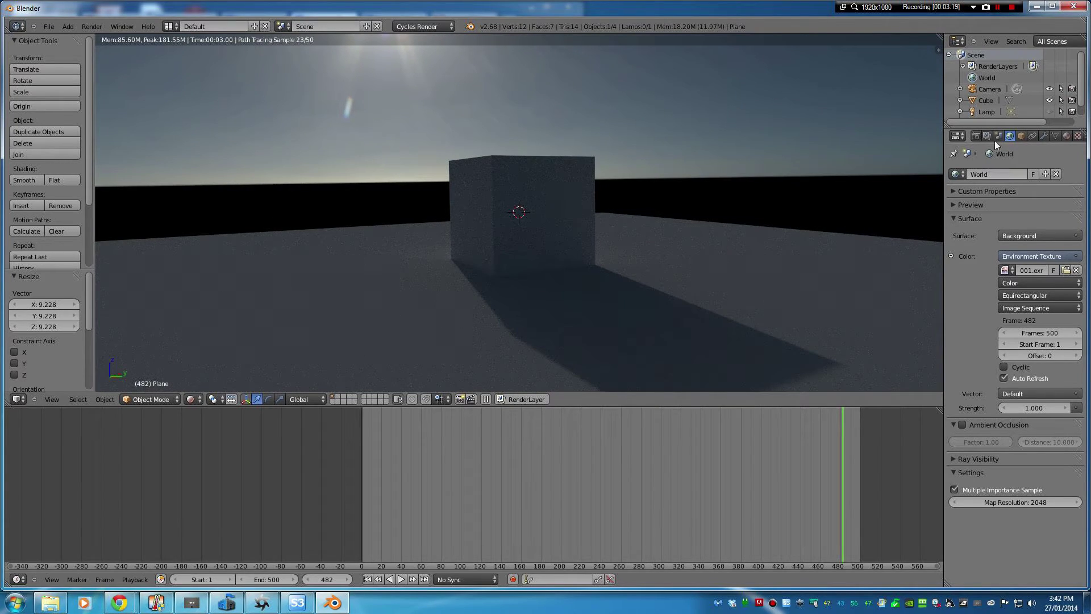
- Set the render output file format to AVI Raw
click(975, 137)
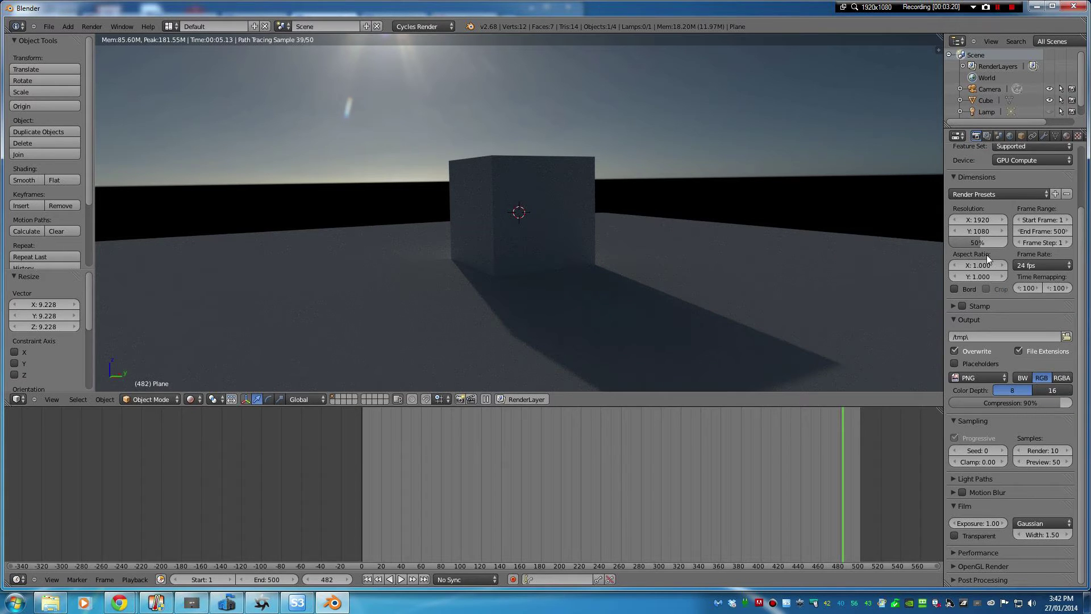
scroll(989, 262, up, 2)
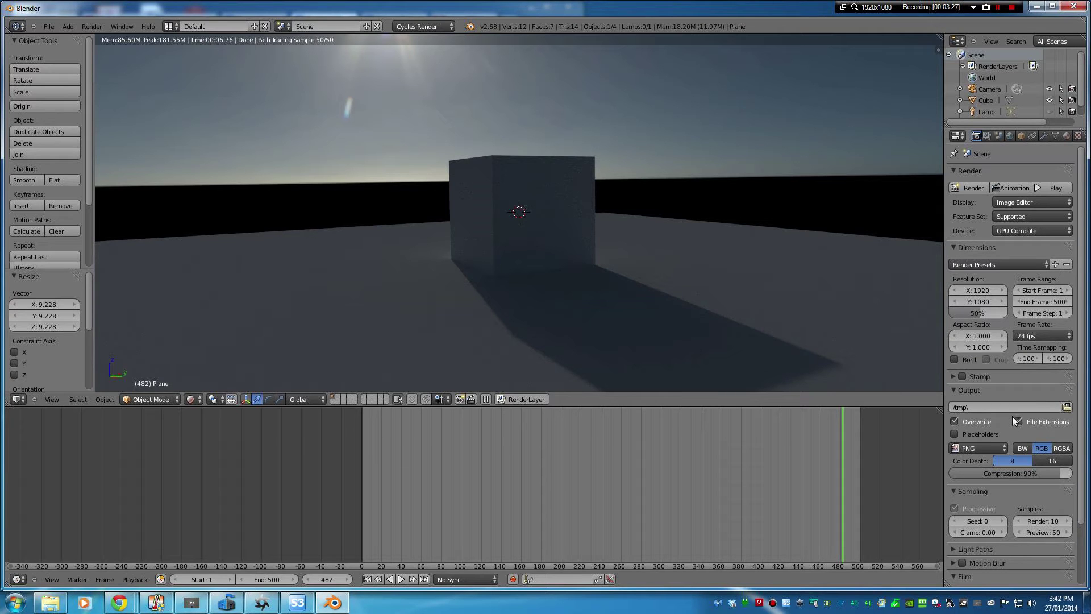
click(983, 450)
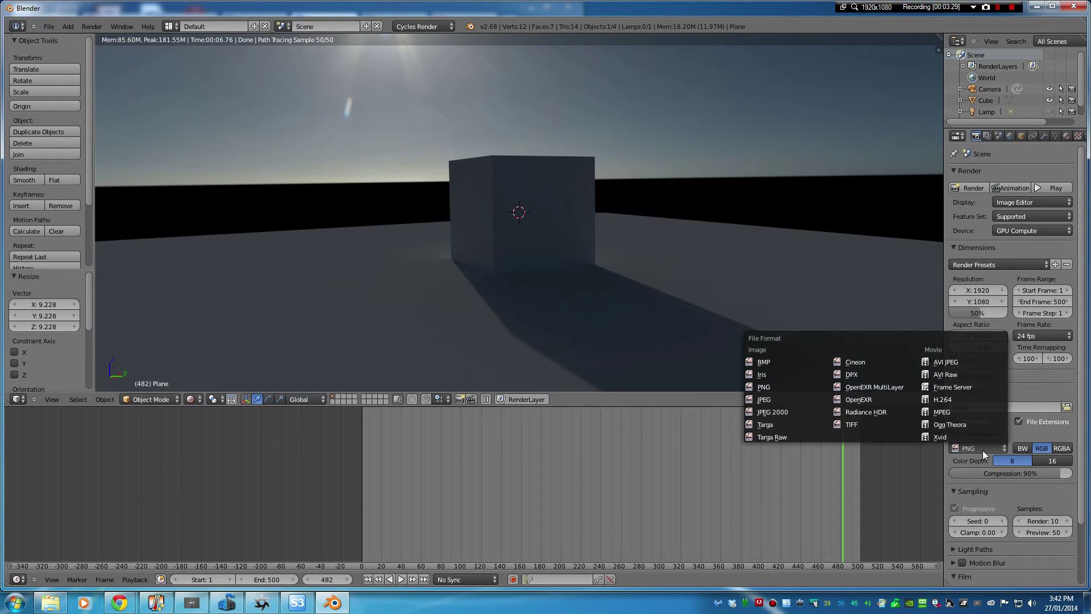
click(945, 375)
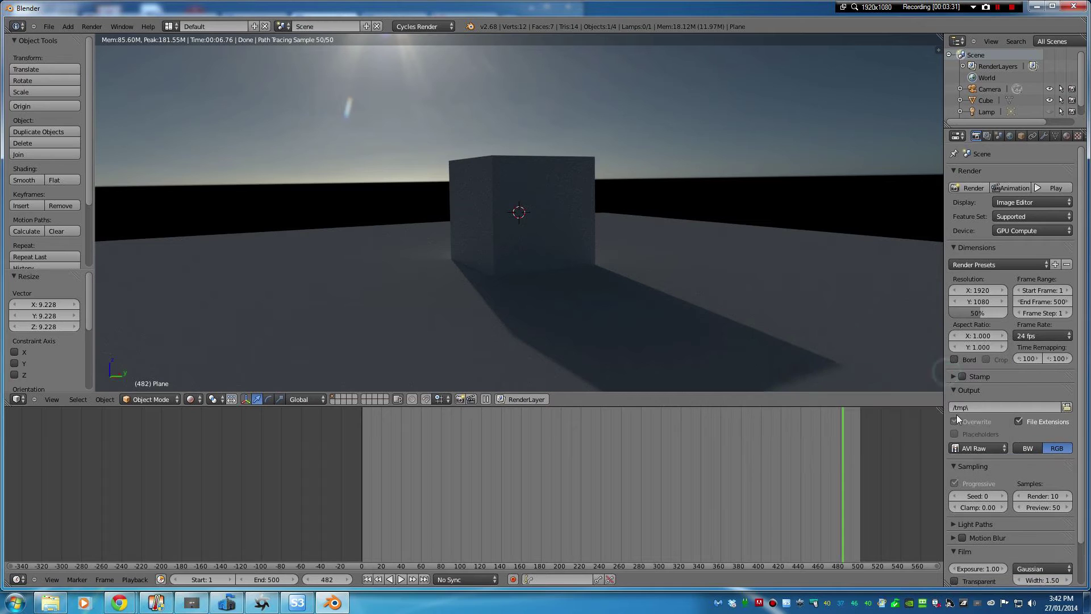
click(989, 449)
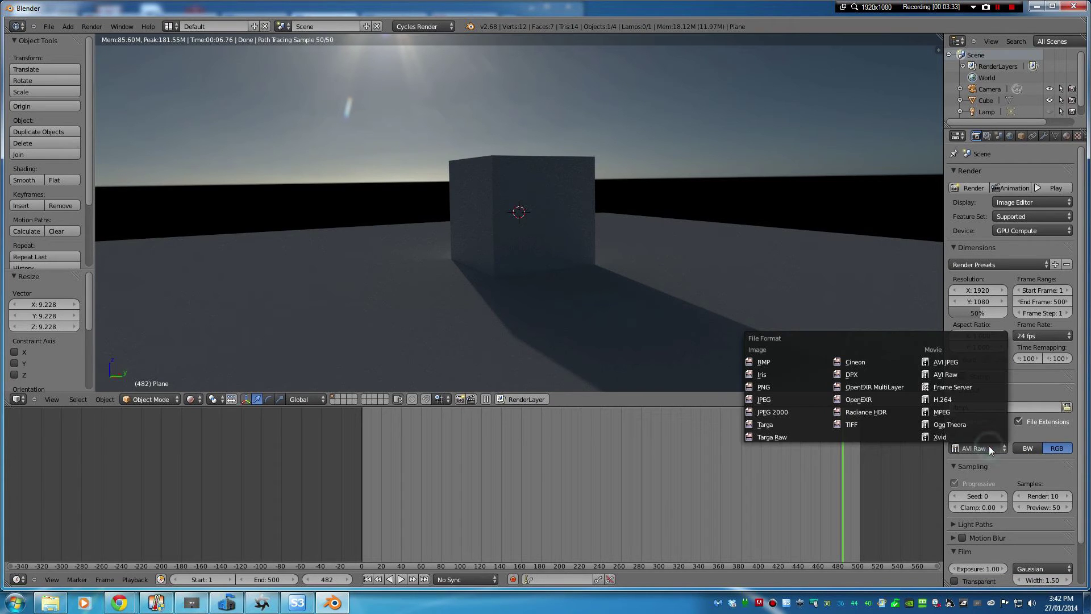
click(1008, 461)
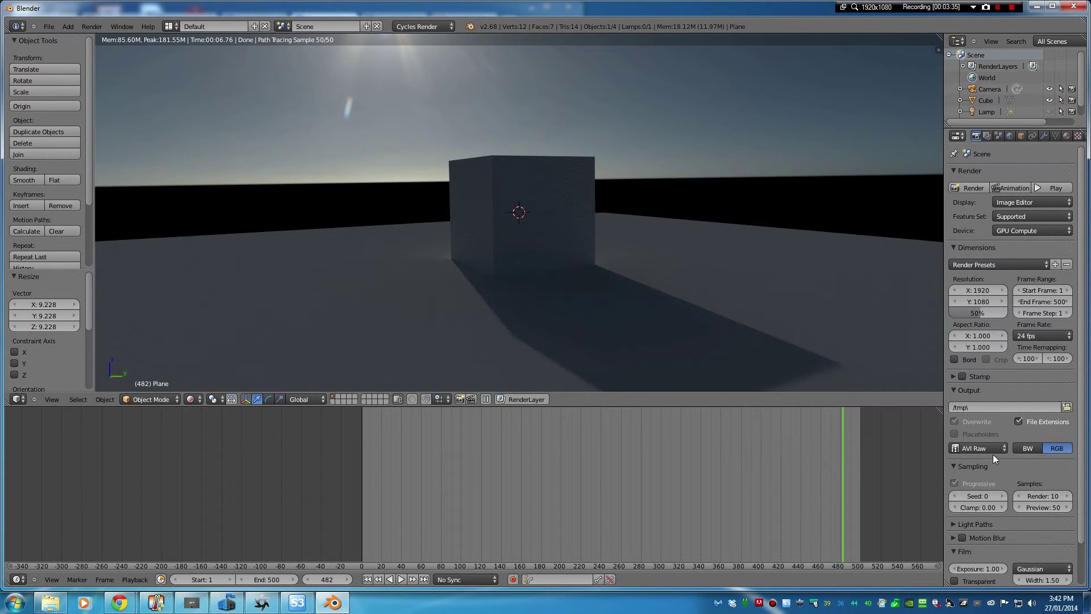
- Set the render samples to 100 and the render resolution percentage to 25%
click(987, 450)
text(0)
key(Return)
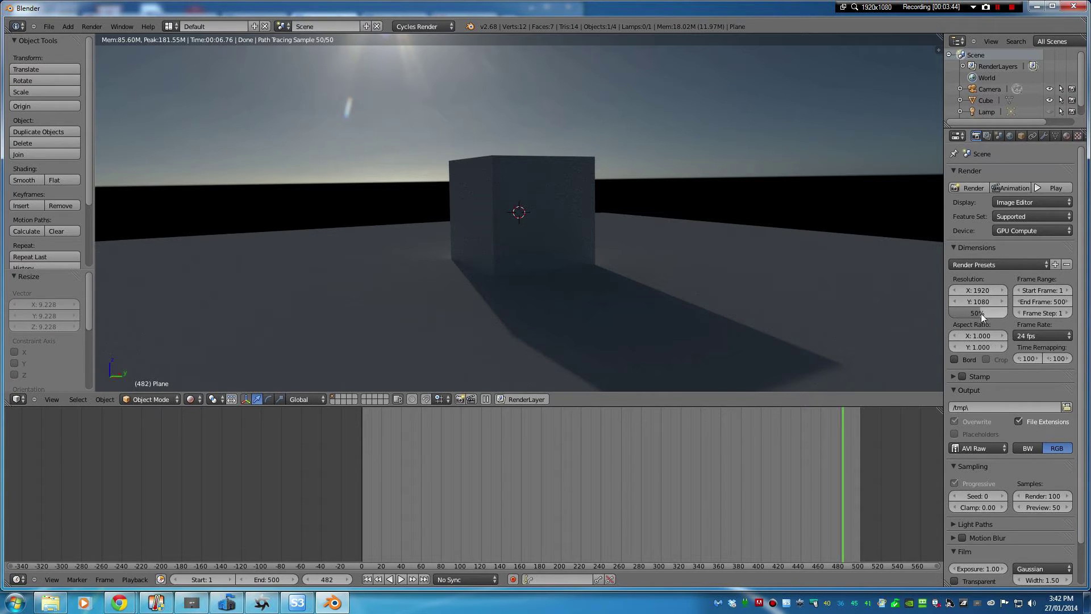
key(Return)
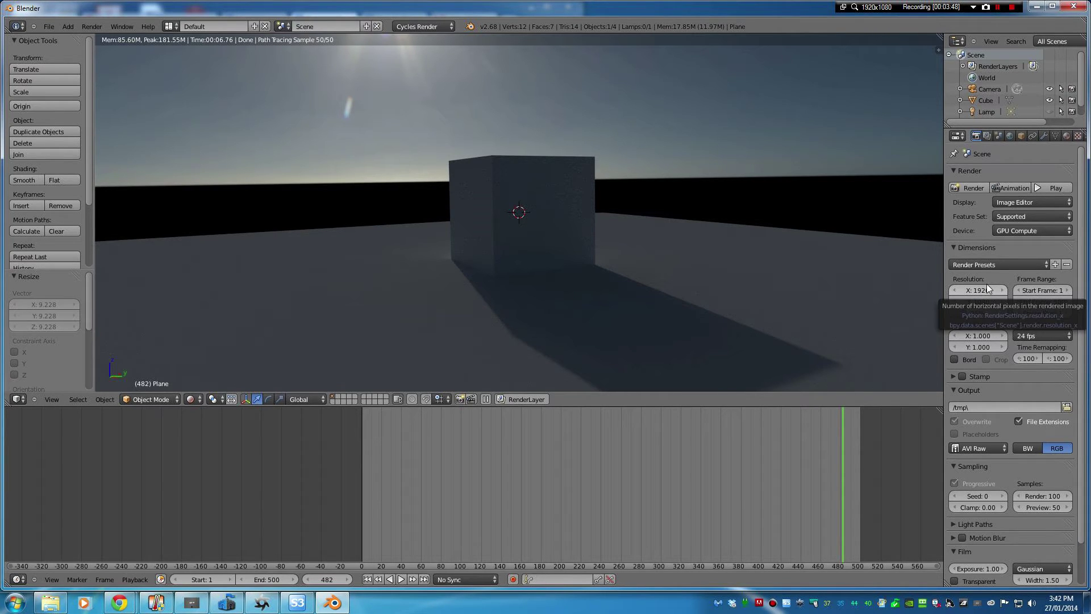
- Set the render output path to C:\tmp\timelapsetest3
click(1066, 409)
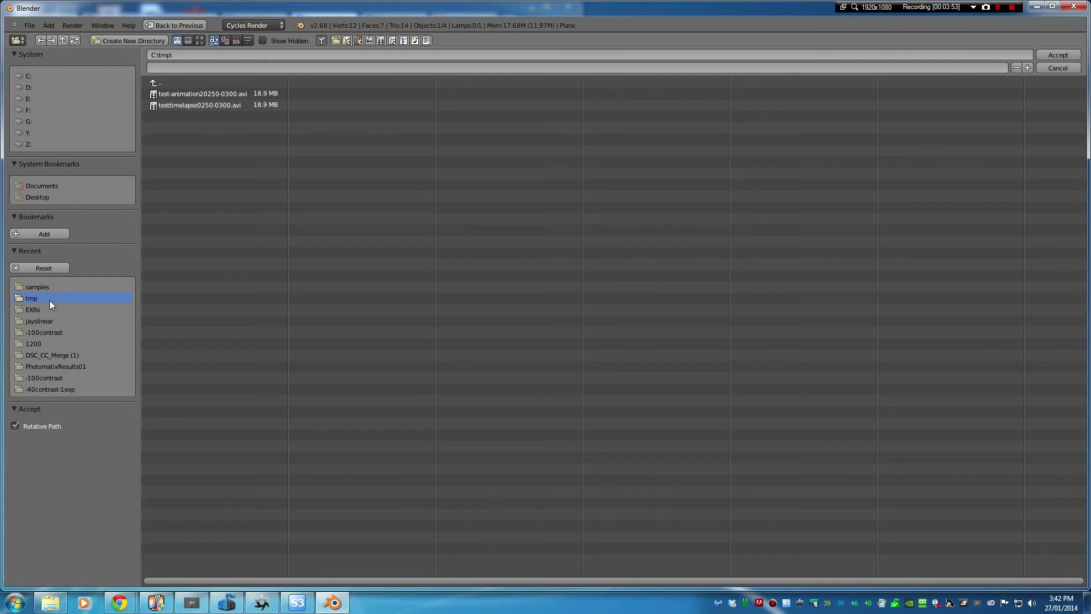
click(191, 53)
click(1049, 55)
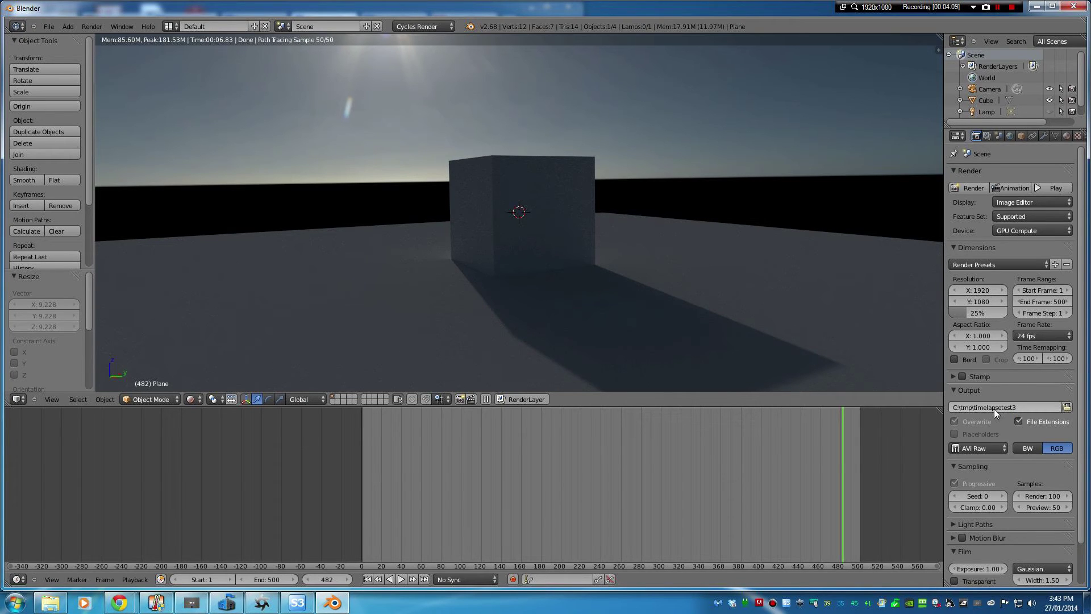
- Start rendering the animation, stop the render, and return to the 3D view
click(1012, 188)
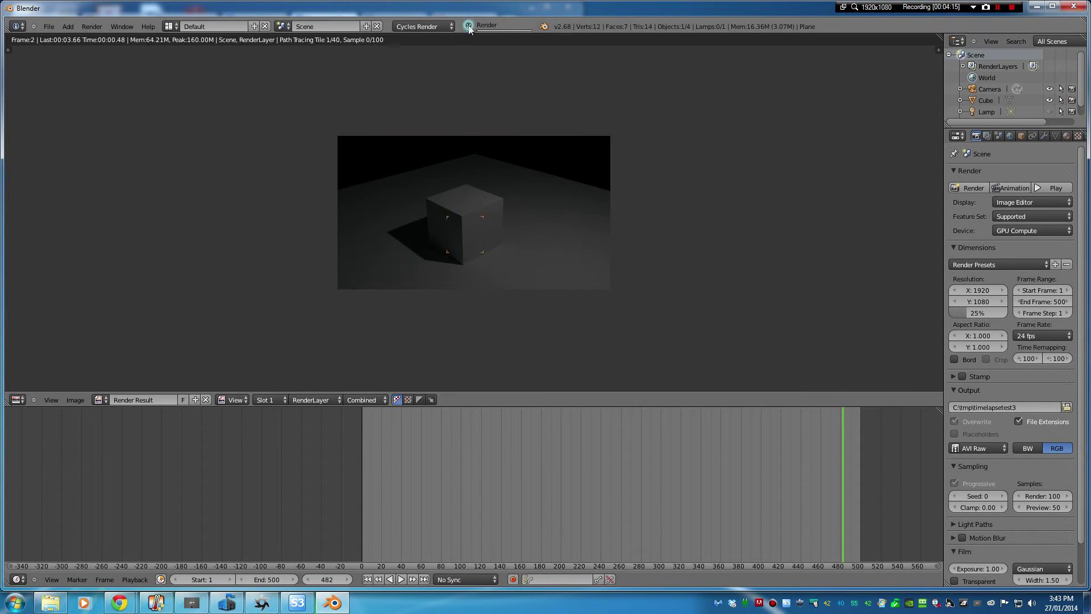
click(17, 401)
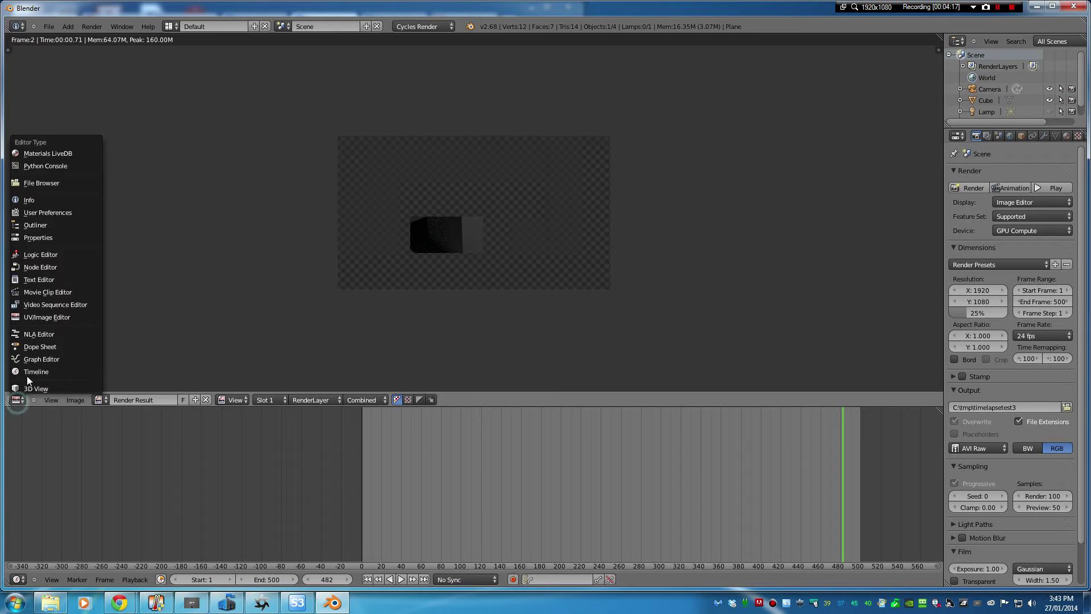
click(31, 385)
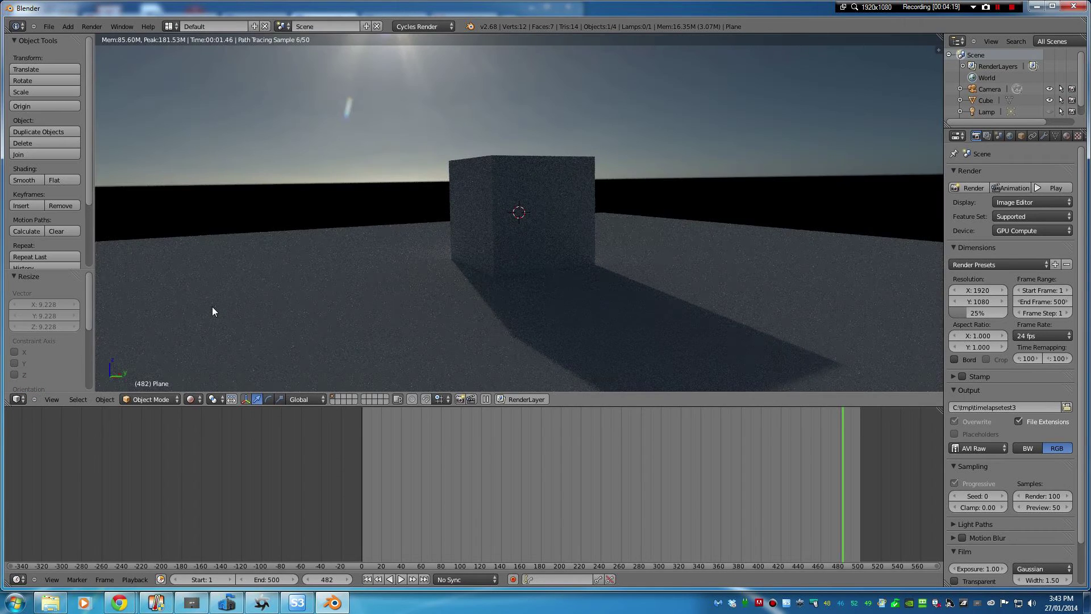
- Look through the camera, select it, and move it by about X 0.549, Y -0.715 and Z -1.788
key(KP_0)
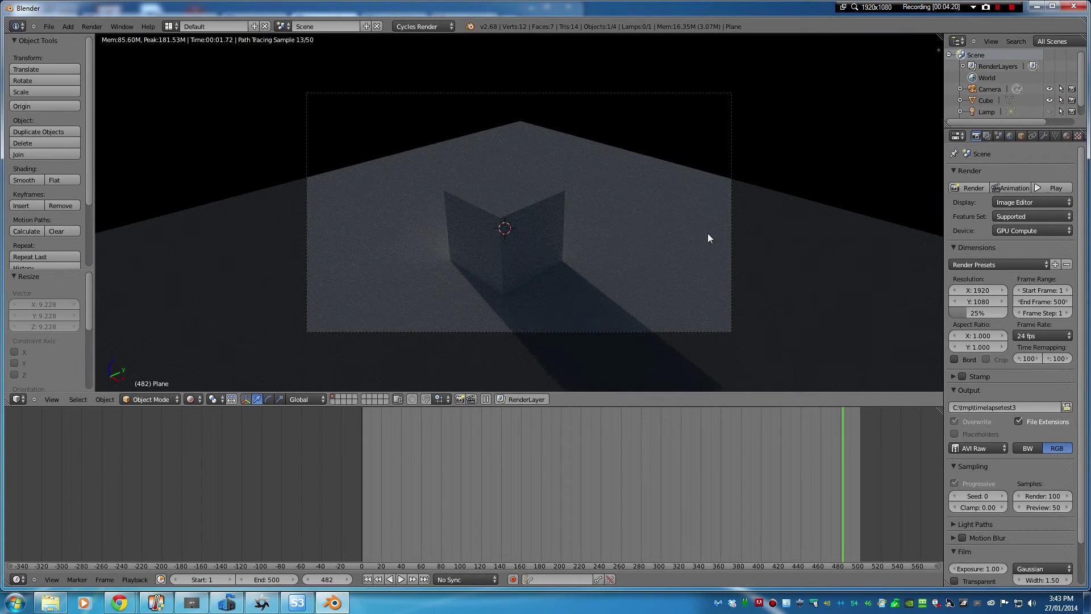
right_click(676, 212)
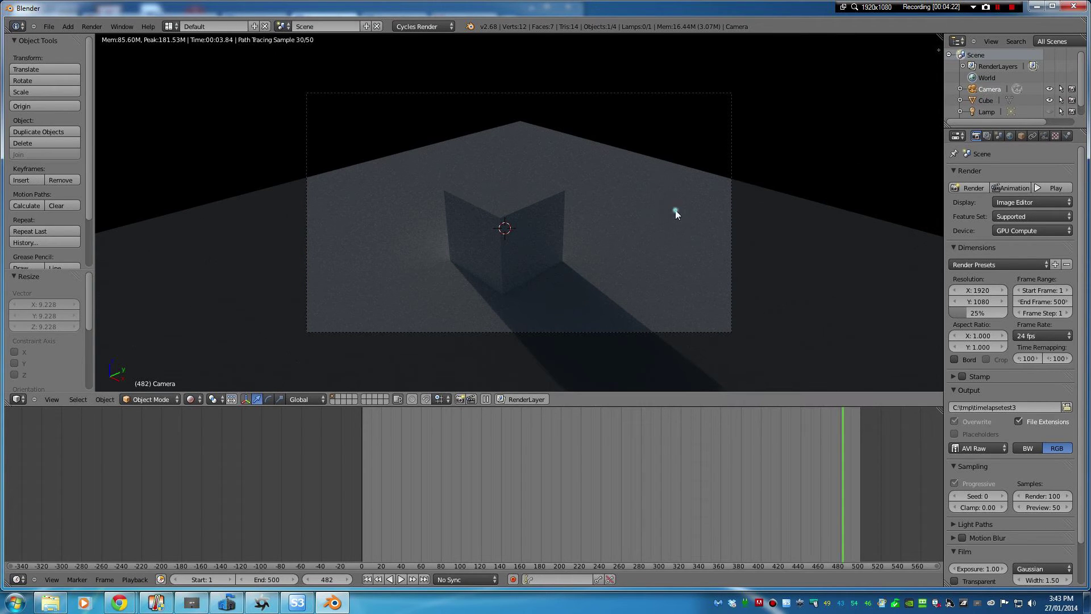
key(g)
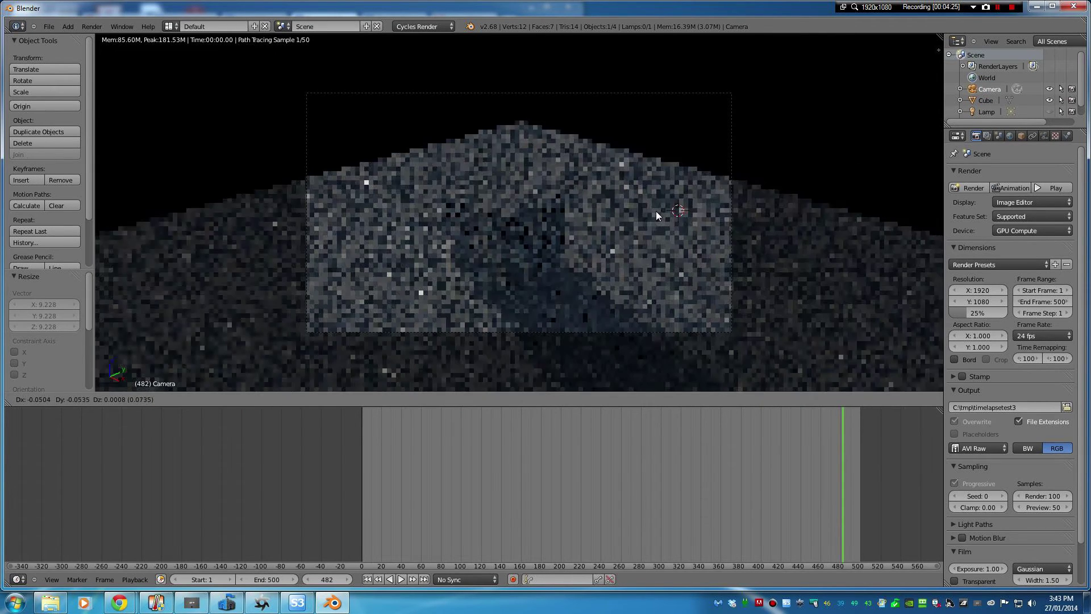
click(653, 302)
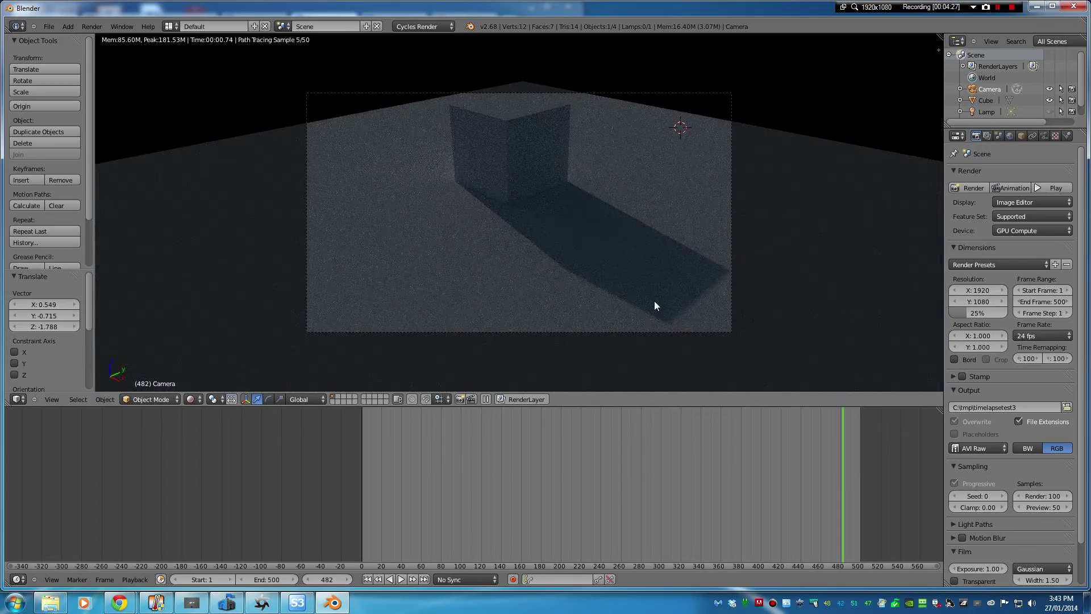
- Lower the camera about 3.06 units along the global Z axis and rotate it around the X axis
key(g)
key(z)
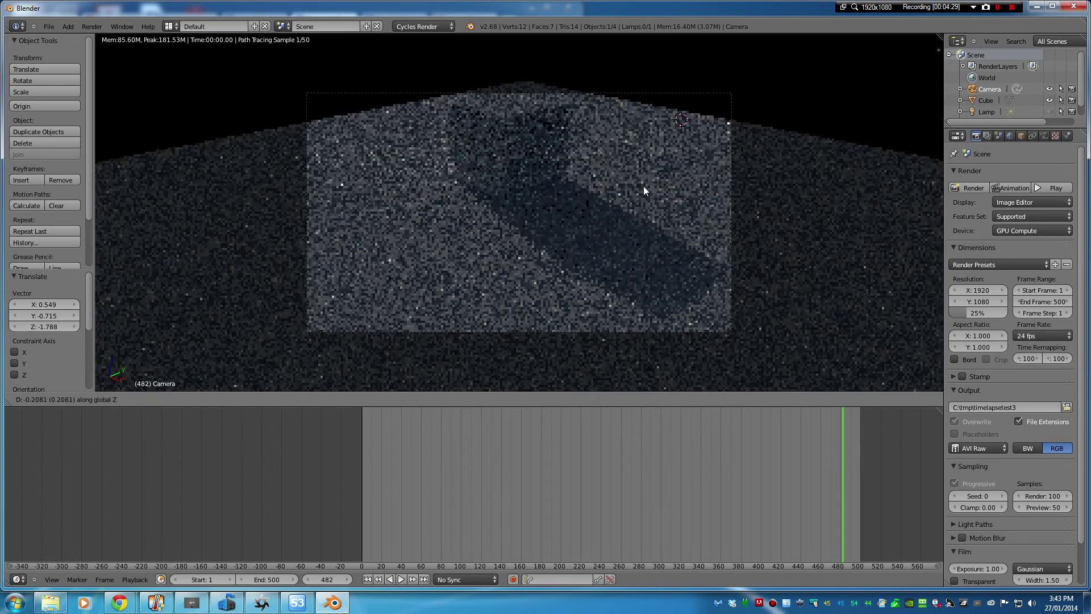
click(637, 285)
key(r)
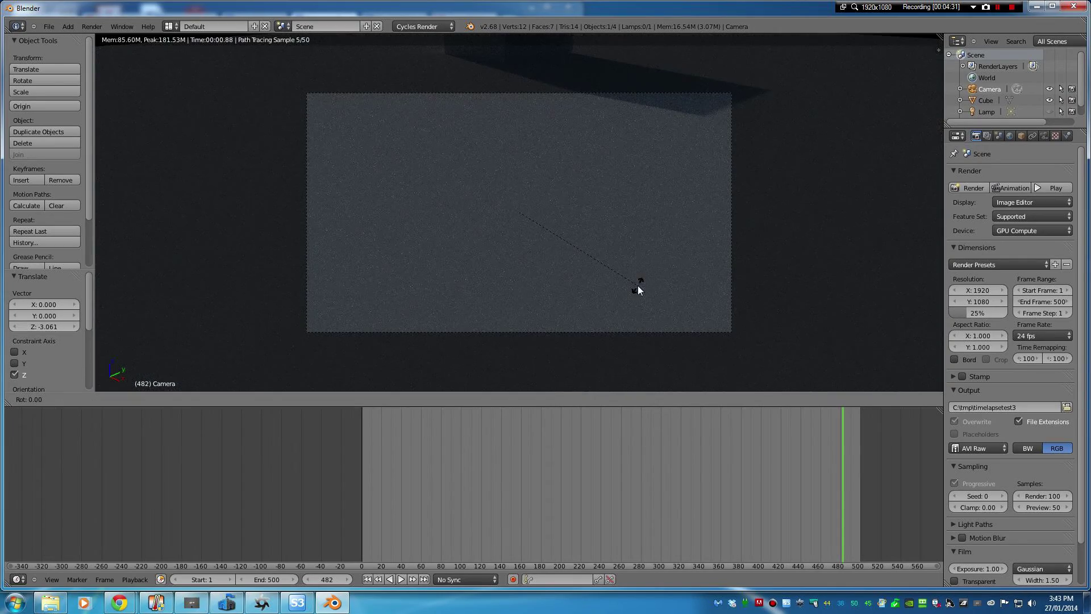
key(x)
click(655, 206)
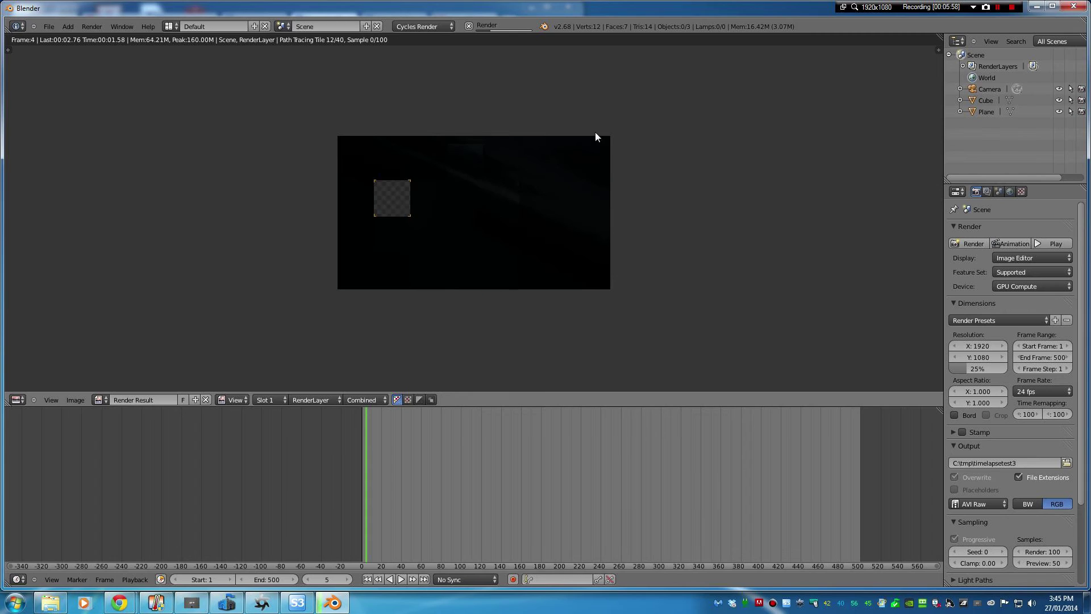
- Stop the running render and render the animation again with the frame range limited to 250 through 300
click(468, 26)
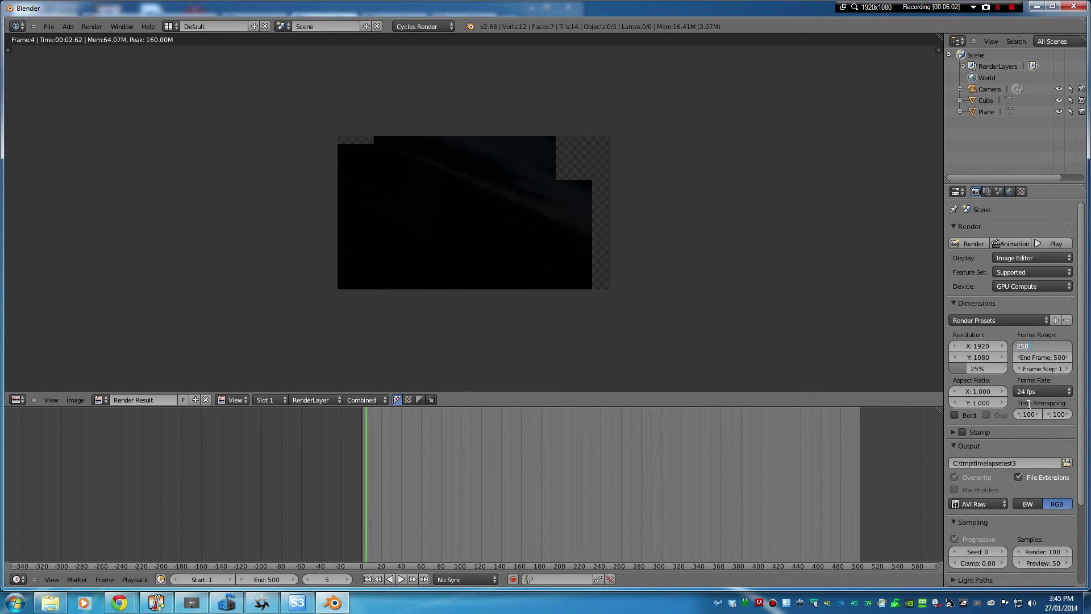
key(Return)
click(1039, 356)
text(30)
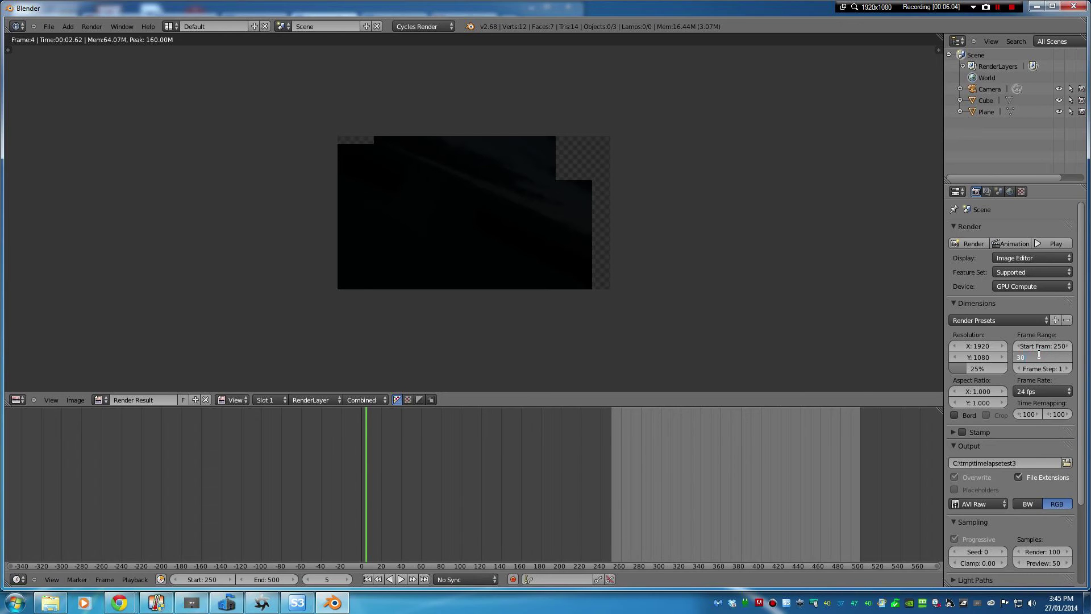
text(0)
key(Return)
click(1012, 242)
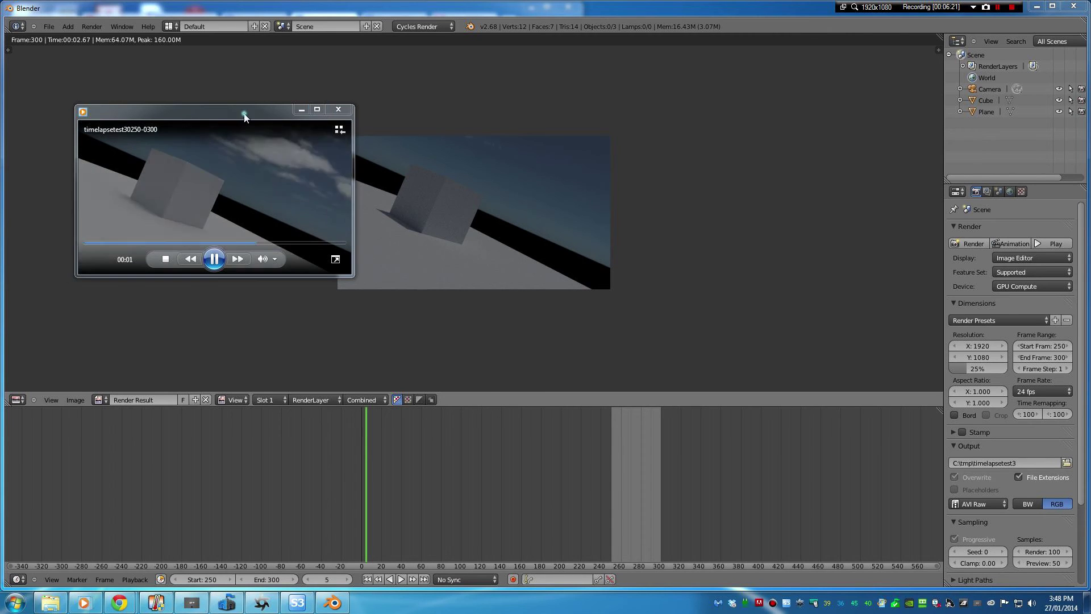
- Review the rendered clip timelapsetest30250-0300 in the media player, repositioning its window over the render result
drag(243, 112, 276, 110)
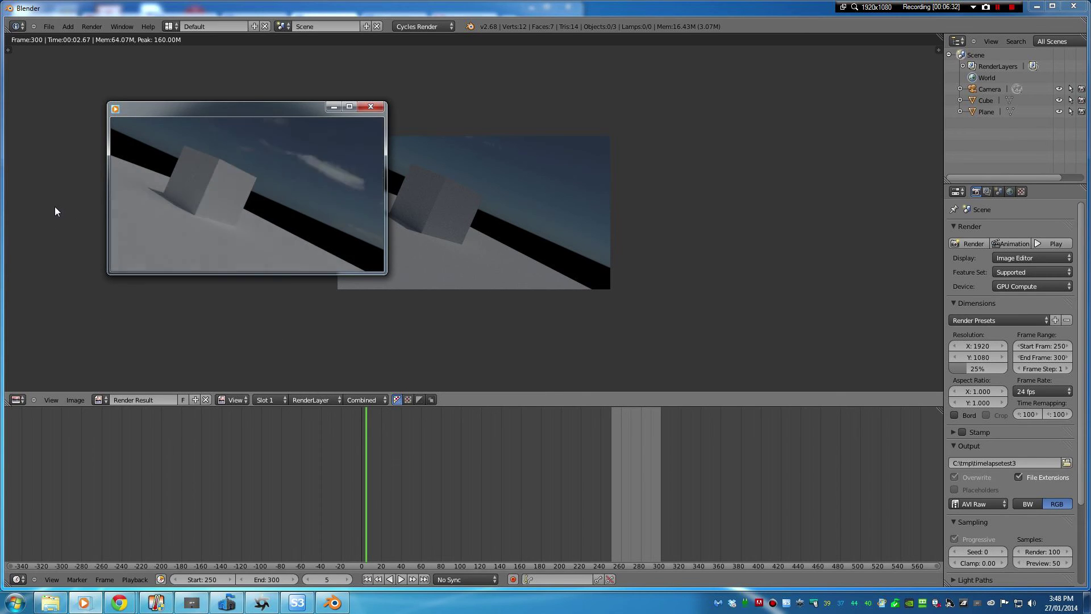
mouse_move(167, 185)
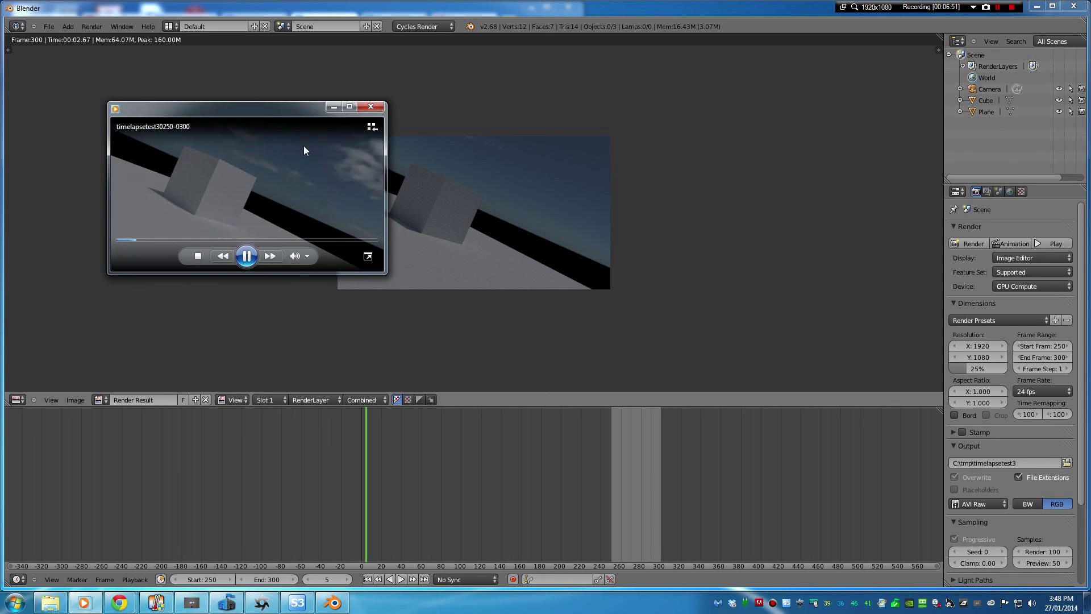
drag(278, 113, 227, 129)
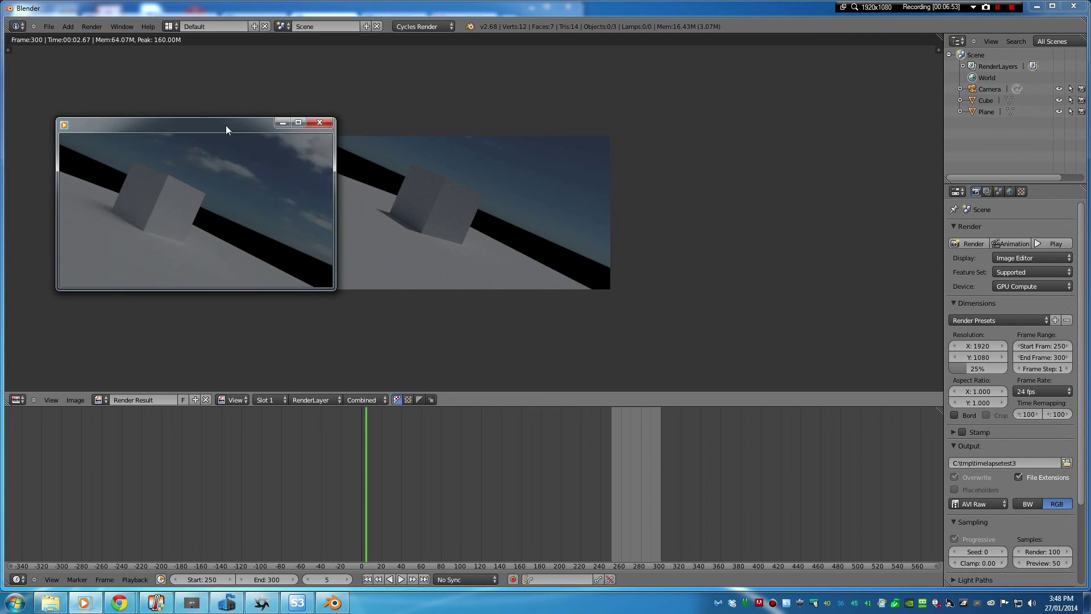